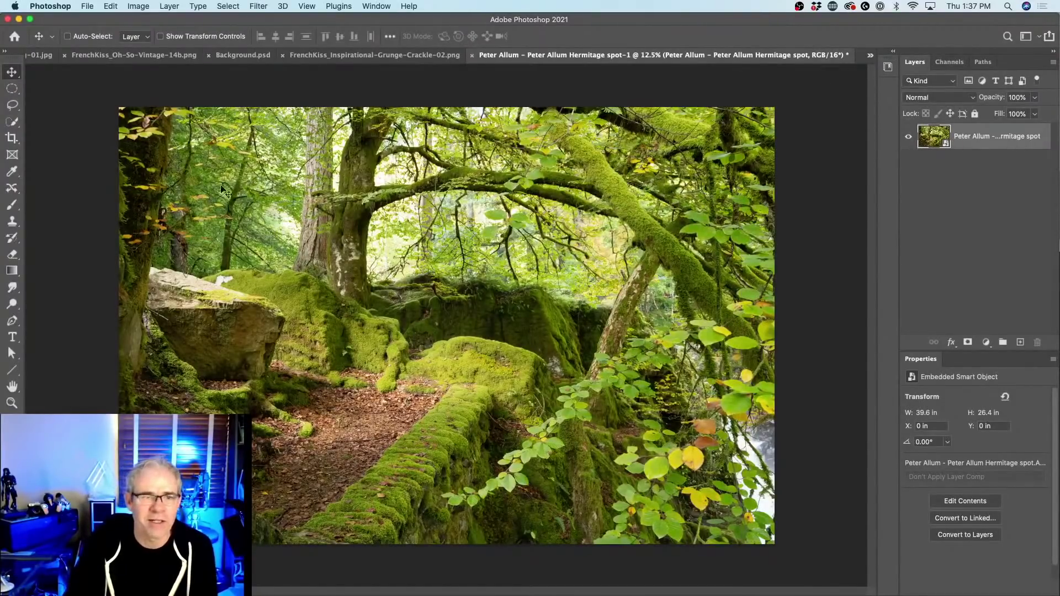
Open the forest photo in the Camera Raw Filter with Shift+Cmd+A
{"action": "left_click", "coordinate": [257, 6]}
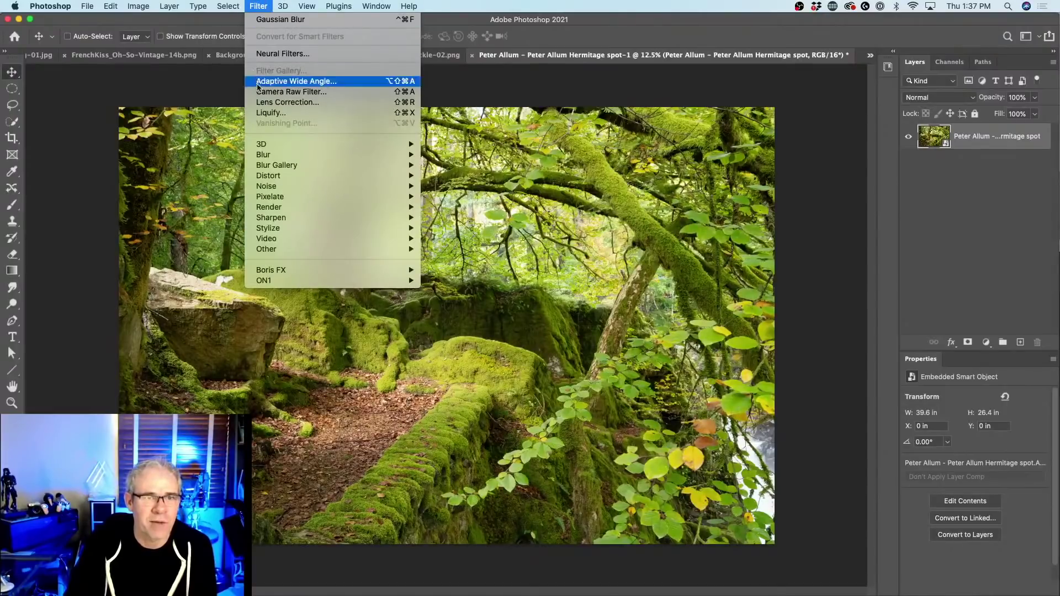
{"action": "key", "text": "Escape"}
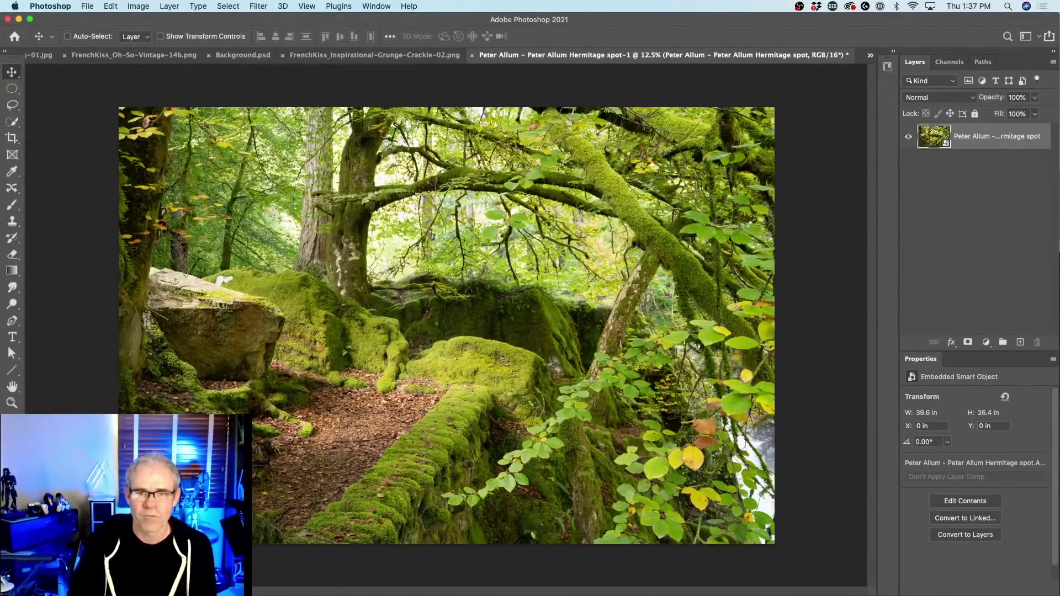
{"action": "key", "text": "shift+super+a"}
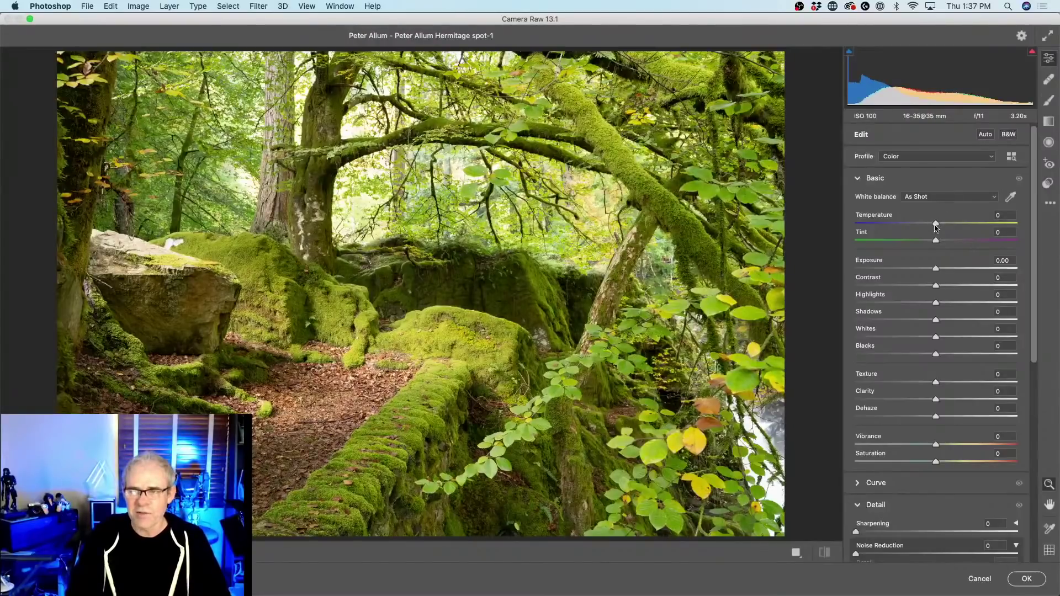
{"action": "mouse_move", "coordinate": [936, 227]}
{"action": "left_mouse_down"}
{"action": "mouse_move", "coordinate": [947, 226]}
{"action": "mouse_move", "coordinate": [921, 223]}
{"action": "mouse_move", "coordinate": [941, 226]}
{"action": "mouse_move", "coordinate": [932, 223]}
{"action": "left_mouse_up"}
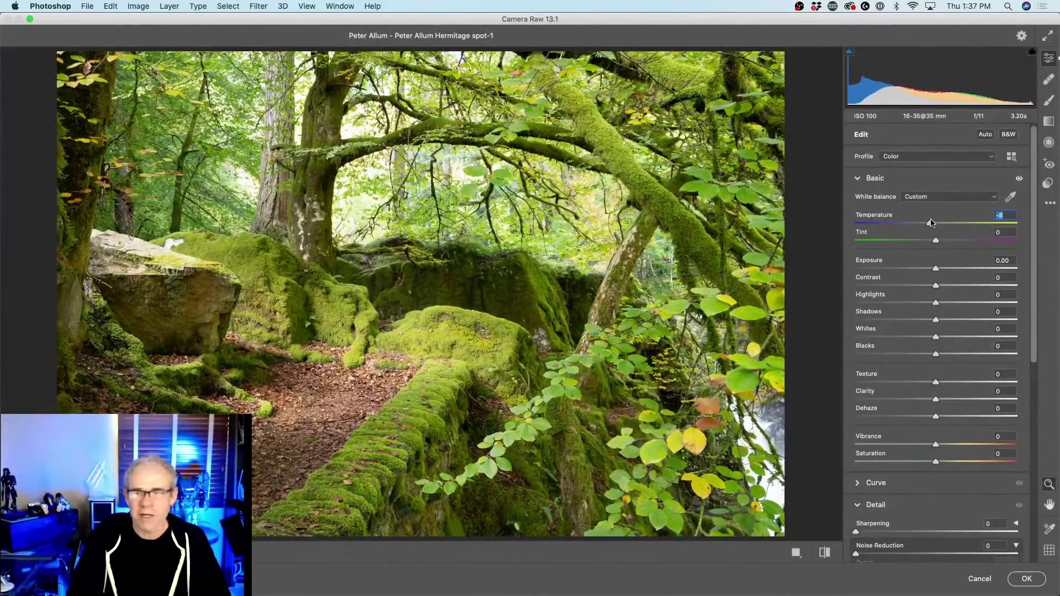
{"action": "double_click", "coordinate": [936, 224]}
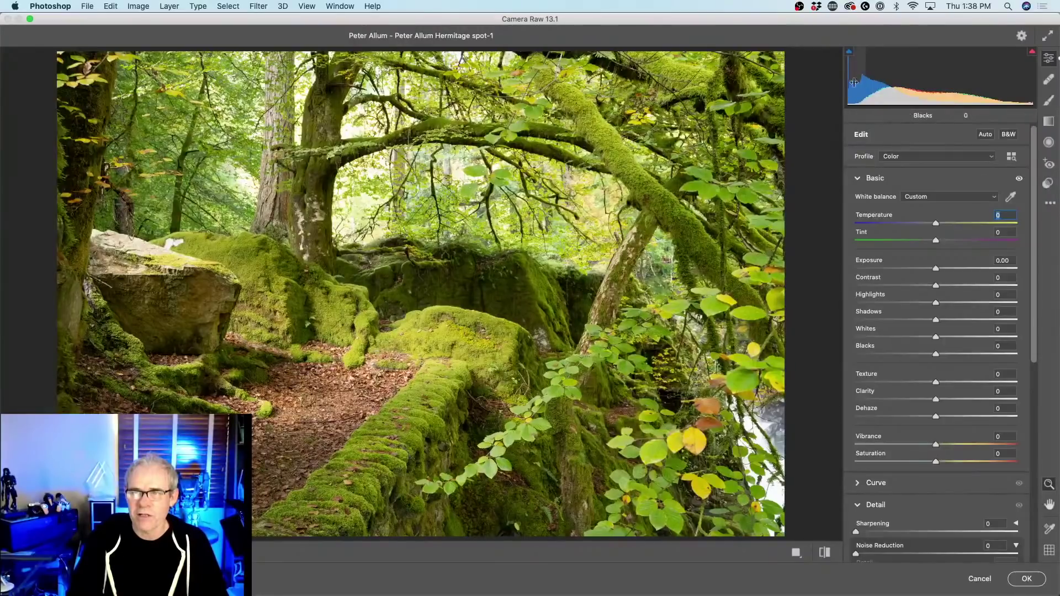
{"action": "left_click", "coordinate": [850, 52]}
{"action": "left_click", "coordinate": [1032, 53]}
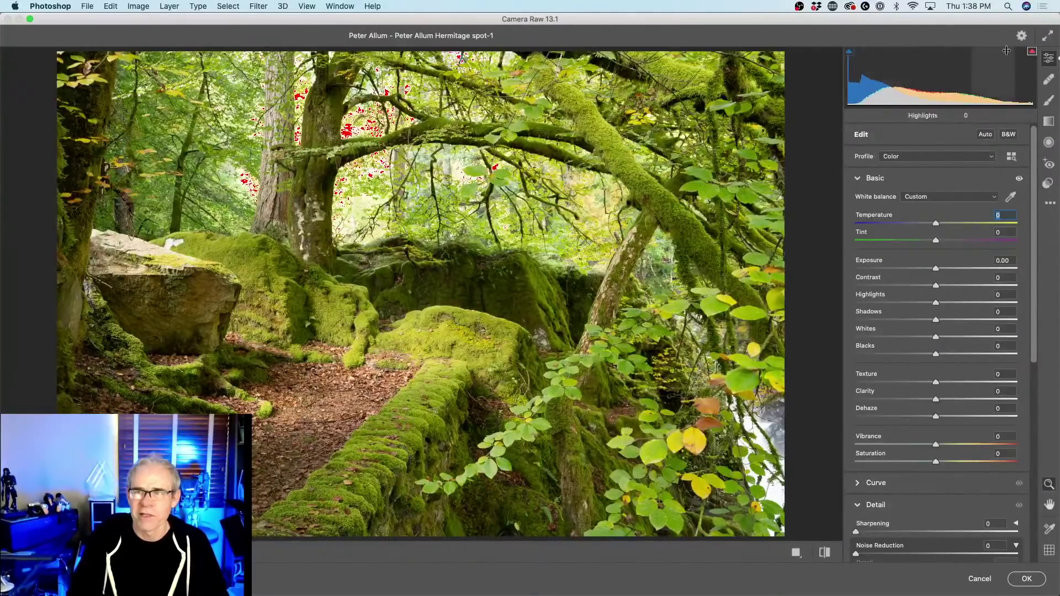
{"action": "left_click", "coordinate": [1031, 53]}
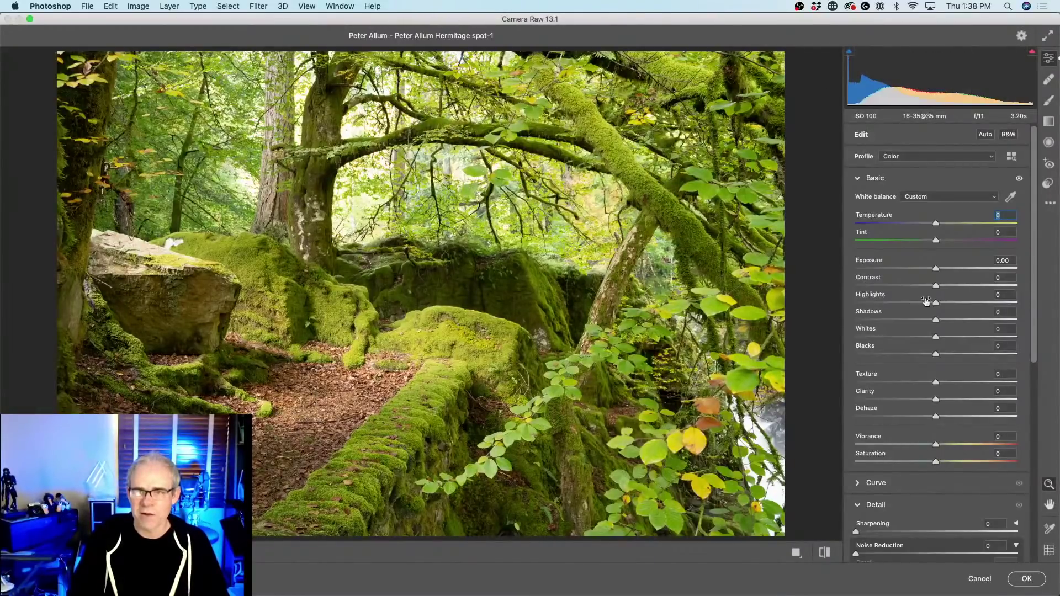
Set Highlights -52, Shadows +14, Exposure -0.85 and Texture +7, then apply Camera Raw
{"action": "left_click_drag", "start_coordinate": [935, 304], "coordinate": [910, 302]}
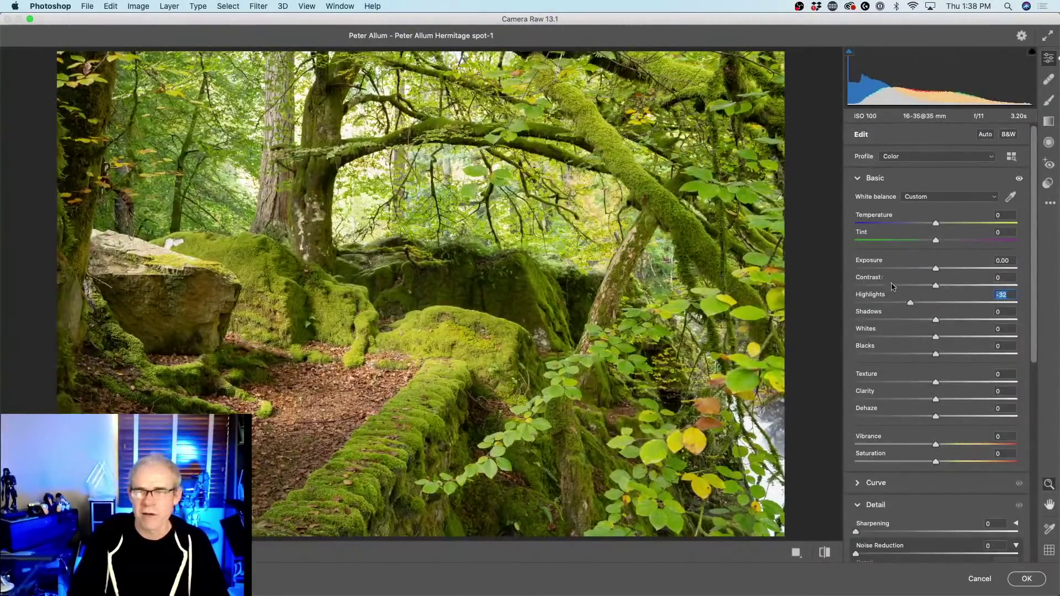
{"action": "mouse_move", "coordinate": [910, 303]}
{"action": "left_mouse_down"}
{"action": "mouse_move", "coordinate": [930, 303]}
{"action": "mouse_move", "coordinate": [894, 302]}
{"action": "left_mouse_up"}
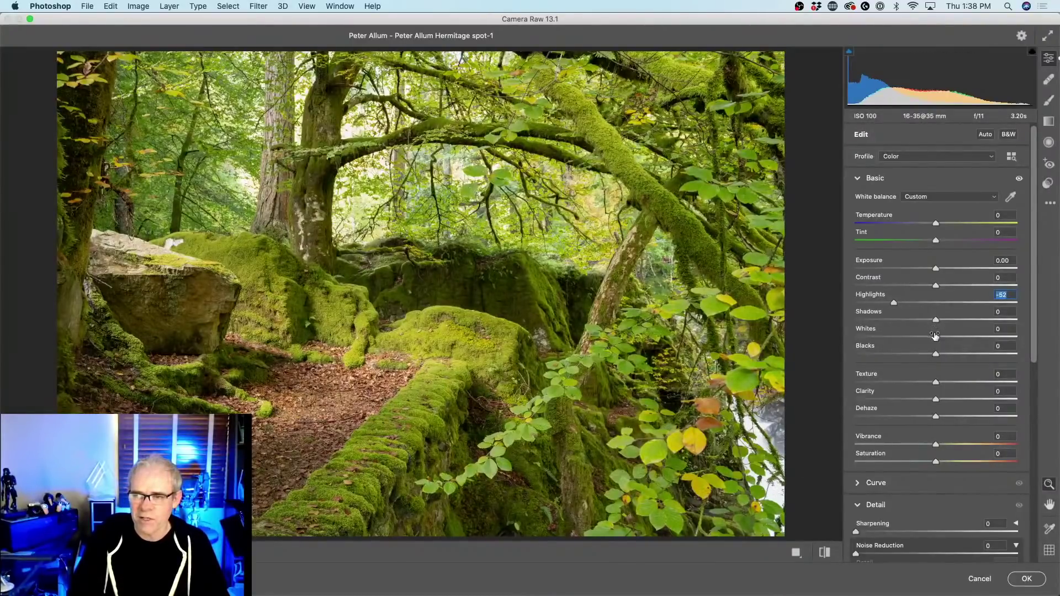
{"action": "left_click_drag", "start_coordinate": [935, 321], "coordinate": [947, 321]}
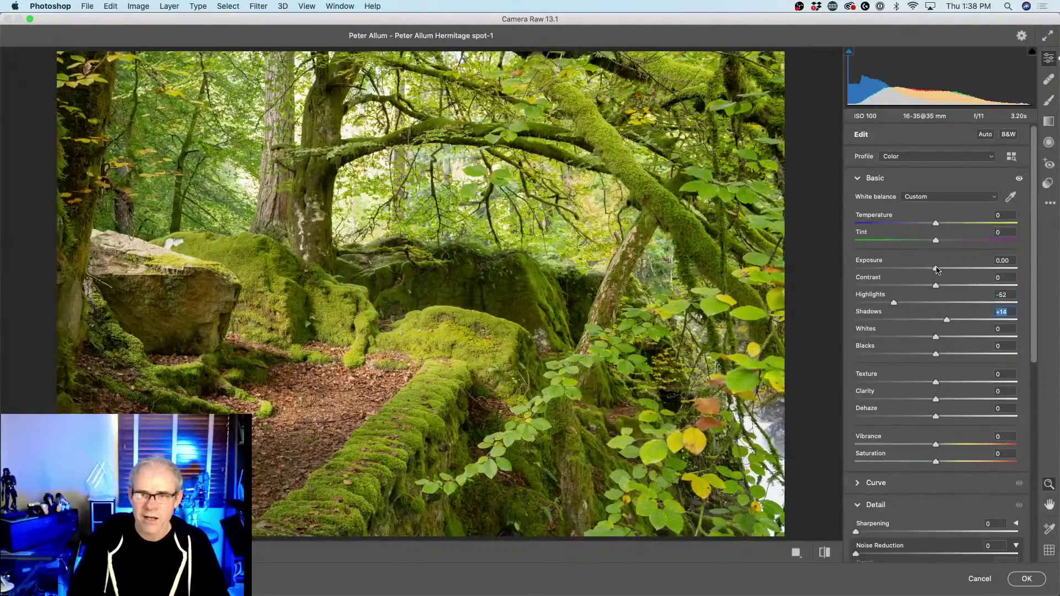
{"action": "left_click_drag", "start_coordinate": [937, 270], "coordinate": [925, 271]}
{"action": "left_click", "coordinate": [925, 272]}
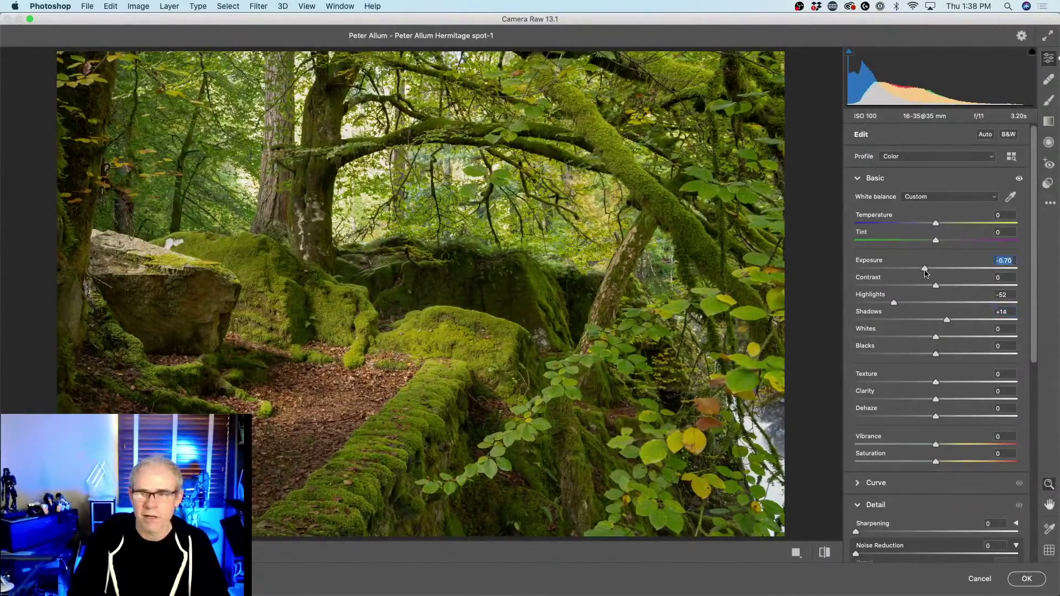
{"action": "left_click_drag", "start_coordinate": [926, 271], "coordinate": [922, 270]}
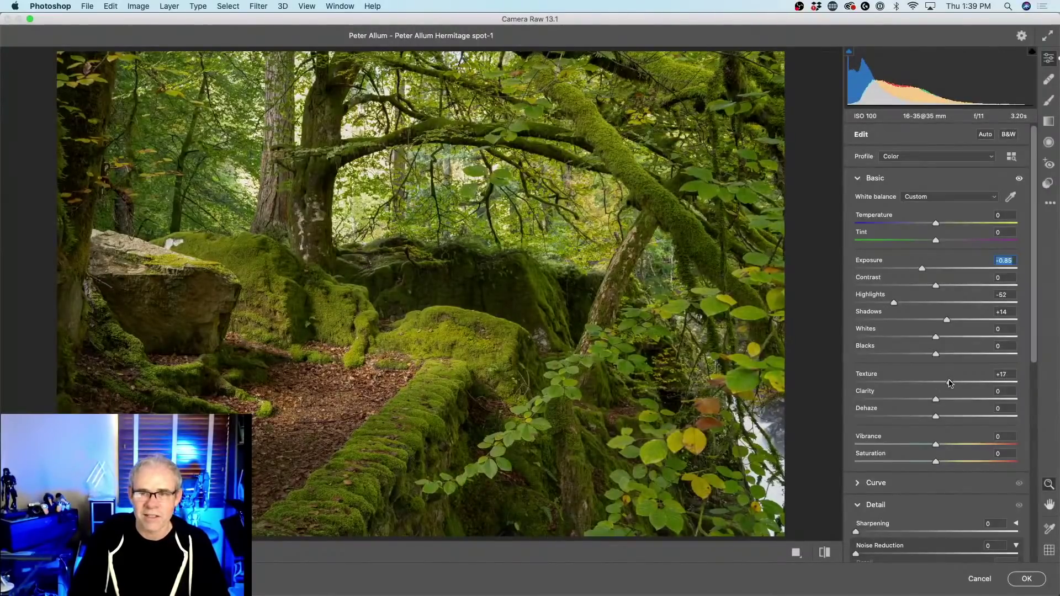
{"action": "left_click_drag", "start_coordinate": [950, 383], "coordinate": [941, 381]}
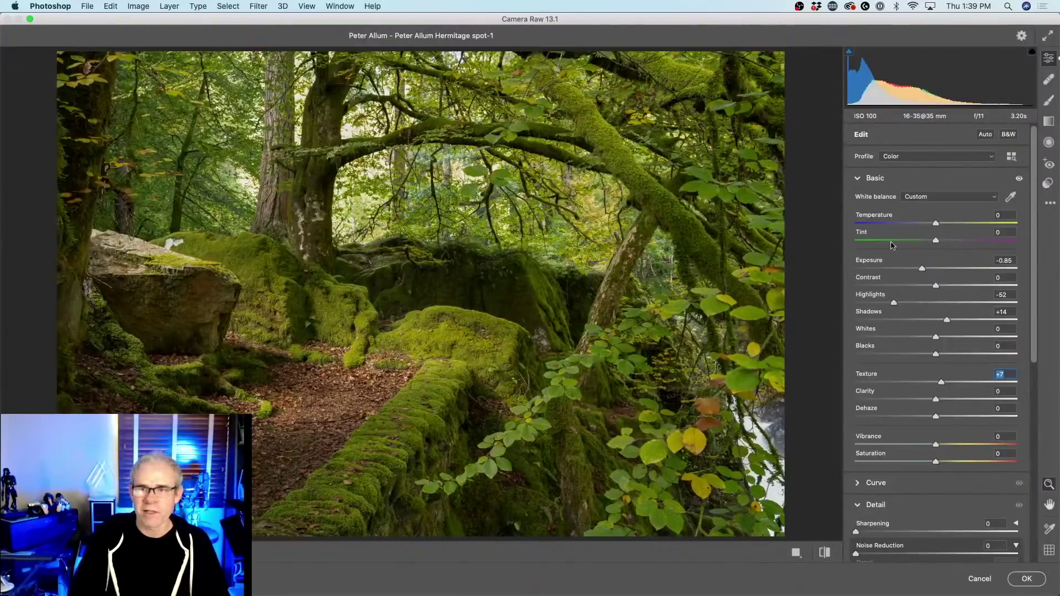
{"action": "left_click", "coordinate": [1015, 575]}
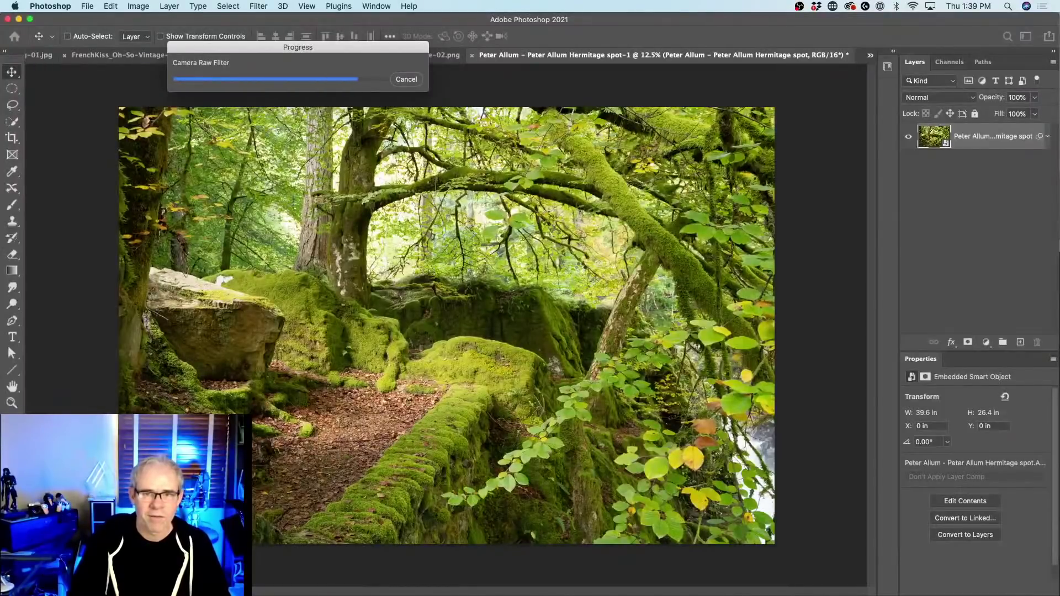
Zoom in and pan to inspect the toned photo's right edge, then zoom back out
{"action": "scroll", "coordinate": [595, 290], "scroll_direction": "up", "scroll_amount": 3}
{"action": "scroll", "coordinate": [595, 289], "scroll_direction": "down", "scroll_amount": 2}
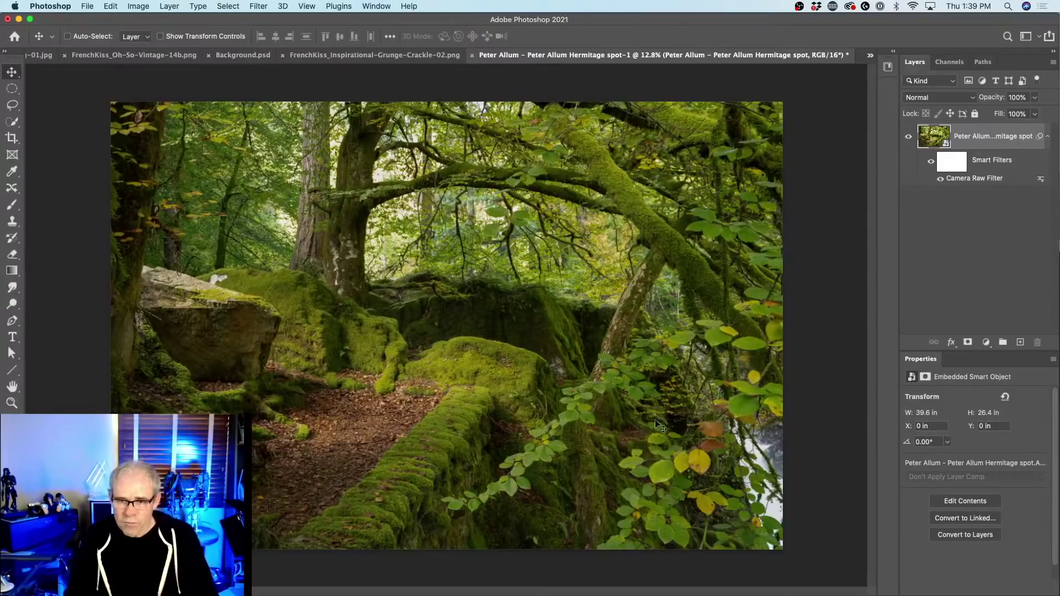
{"action": "scroll", "coordinate": [787, 394], "scroll_direction": "up", "scroll_amount": 3}
{"action": "left_click_drag", "start_coordinate": [799, 436], "coordinate": [657, 361]}
{"action": "scroll", "coordinate": [657, 361], "scroll_direction": "up", "scroll_amount": 2}
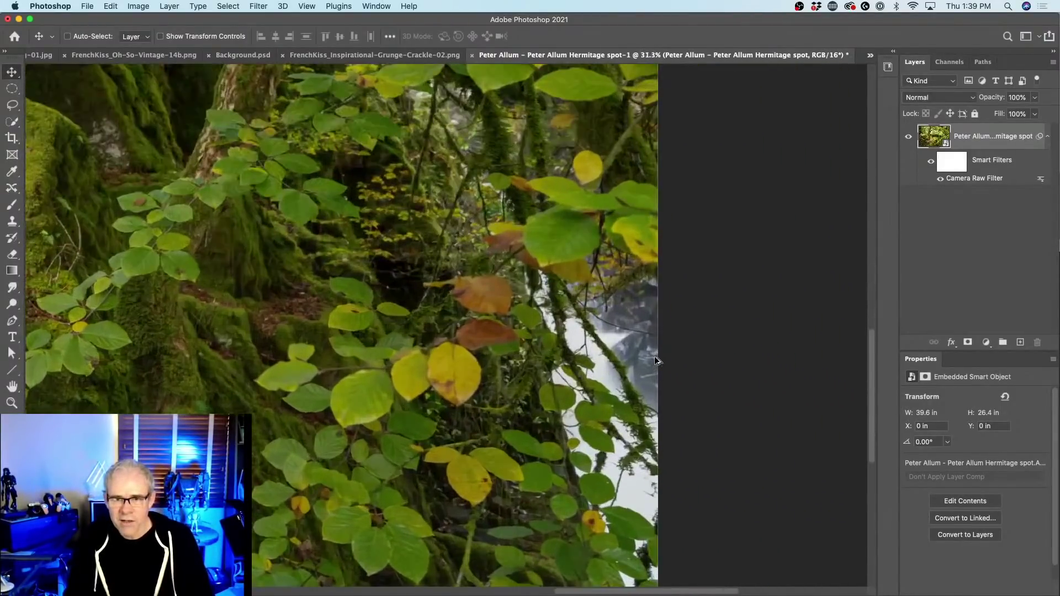
{"action": "scroll", "coordinate": [699, 352], "scroll_direction": "down", "scroll_amount": 6}
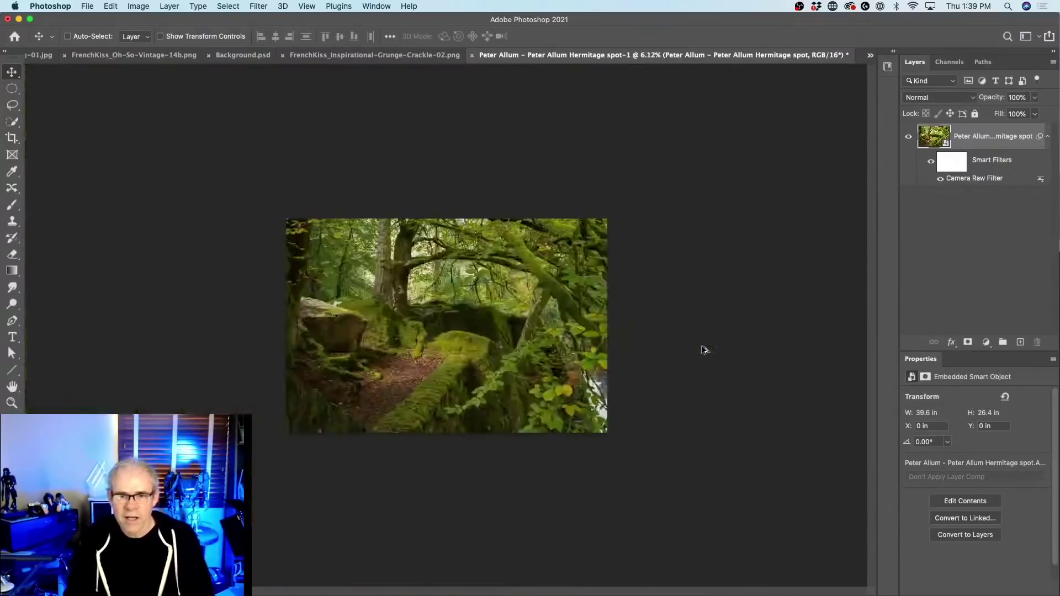
{"action": "scroll", "coordinate": [702, 350], "scroll_direction": "up", "scroll_amount": 2}
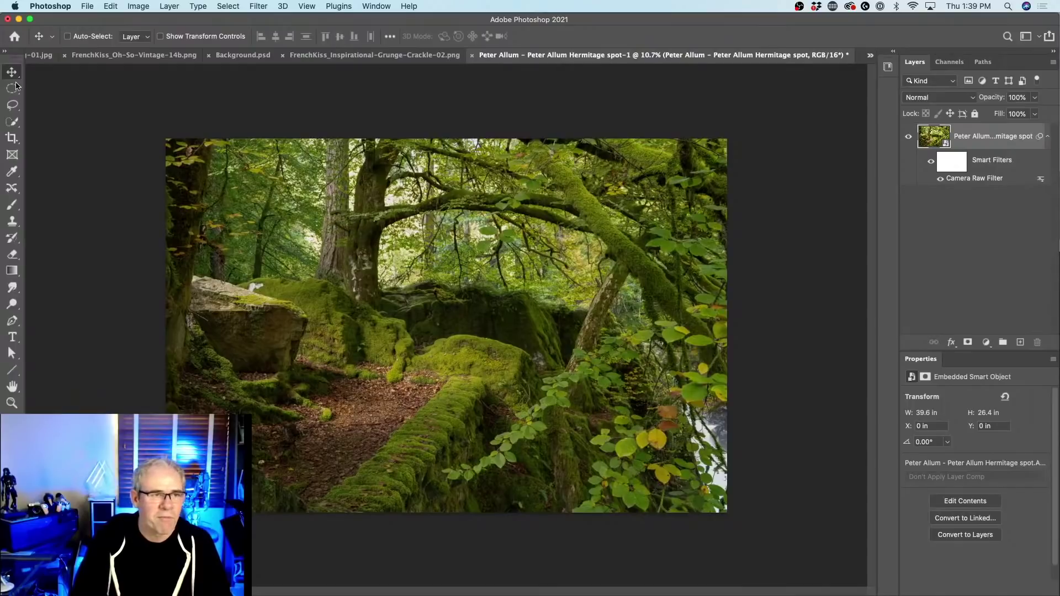
Crop the photo freely, trimming the right side and top, then nudge the layer slightly down
{"action": "left_click", "coordinate": [16, 138]}
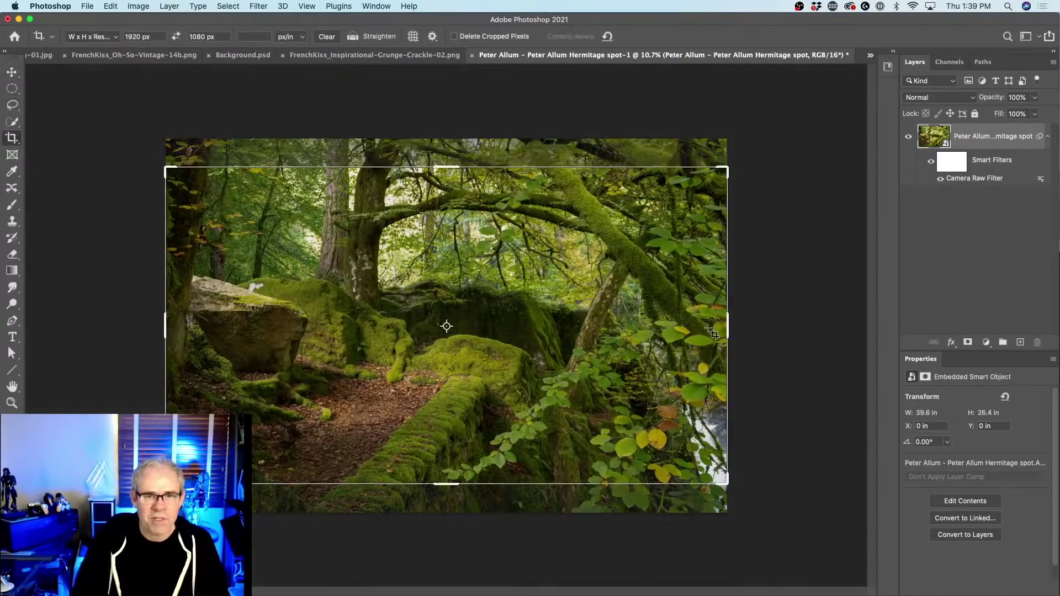
{"action": "left_click", "coordinate": [326, 36]}
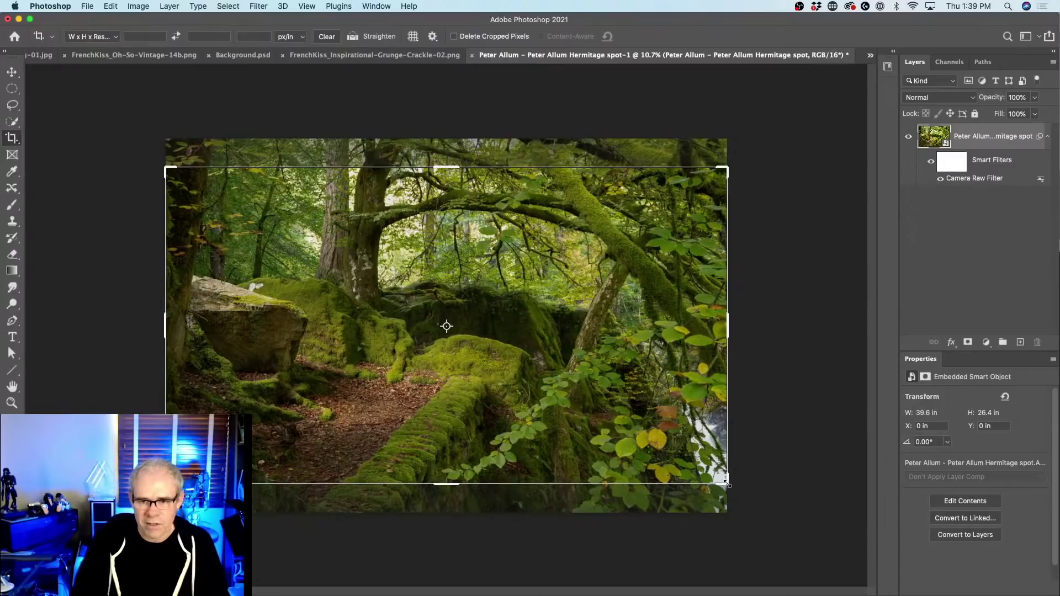
{"action": "left_click_drag", "start_coordinate": [726, 484], "coordinate": [710, 500]}
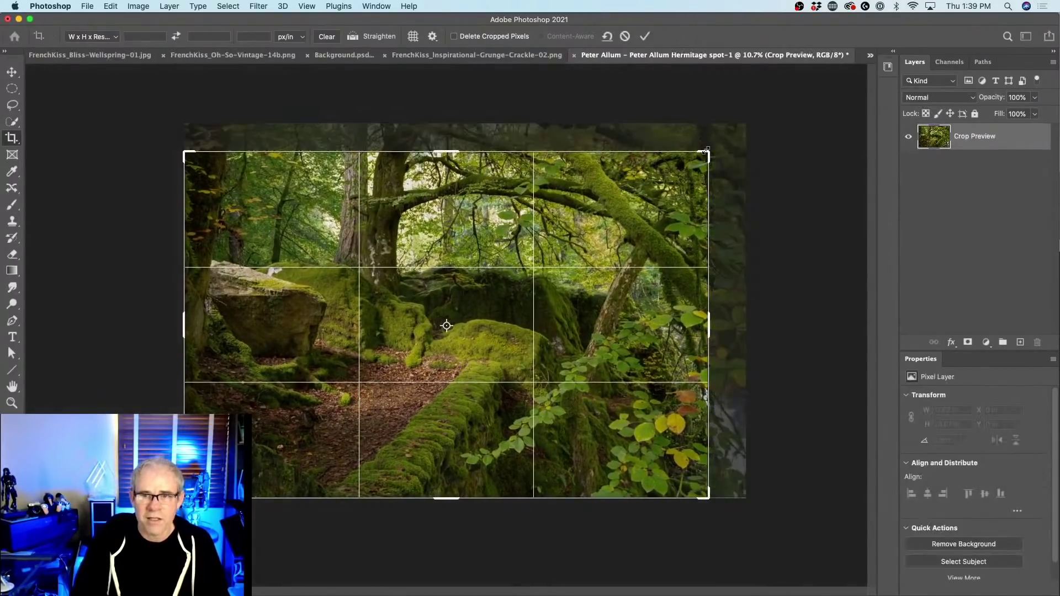
{"action": "left_click_drag", "start_coordinate": [707, 149], "coordinate": [699, 135]}
{"action": "mouse_move", "coordinate": [187, 321]}
{"action": "left_mouse_down"}
{"action": "mouse_move", "coordinate": [193, 312]}
{"action": "mouse_move", "coordinate": [194, 321]}
{"action": "left_mouse_up"}
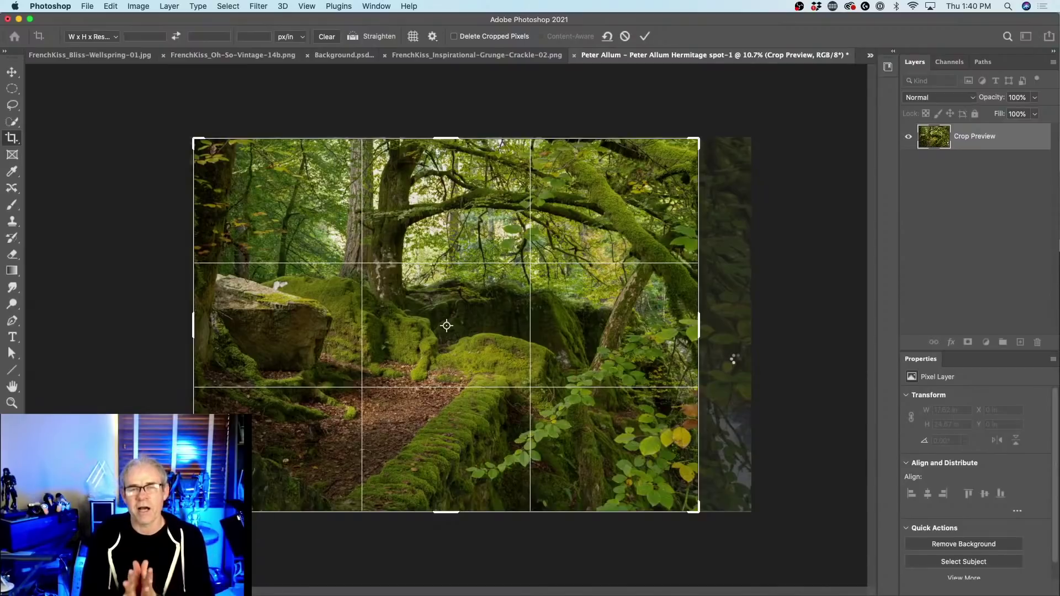
{"action": "key", "text": "Return"}
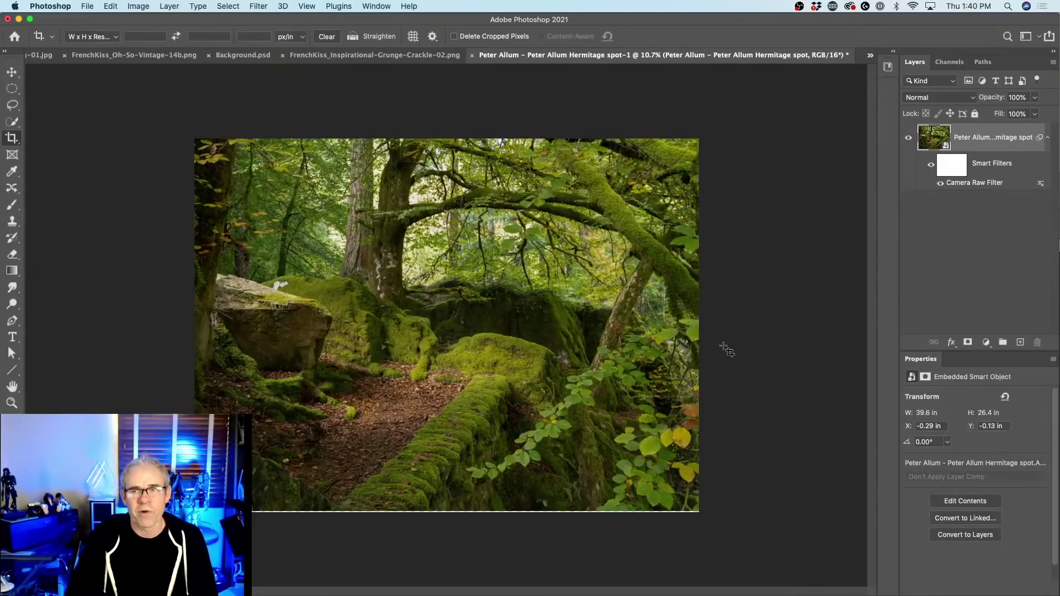
{"action": "left_click", "coordinate": [11, 72]}
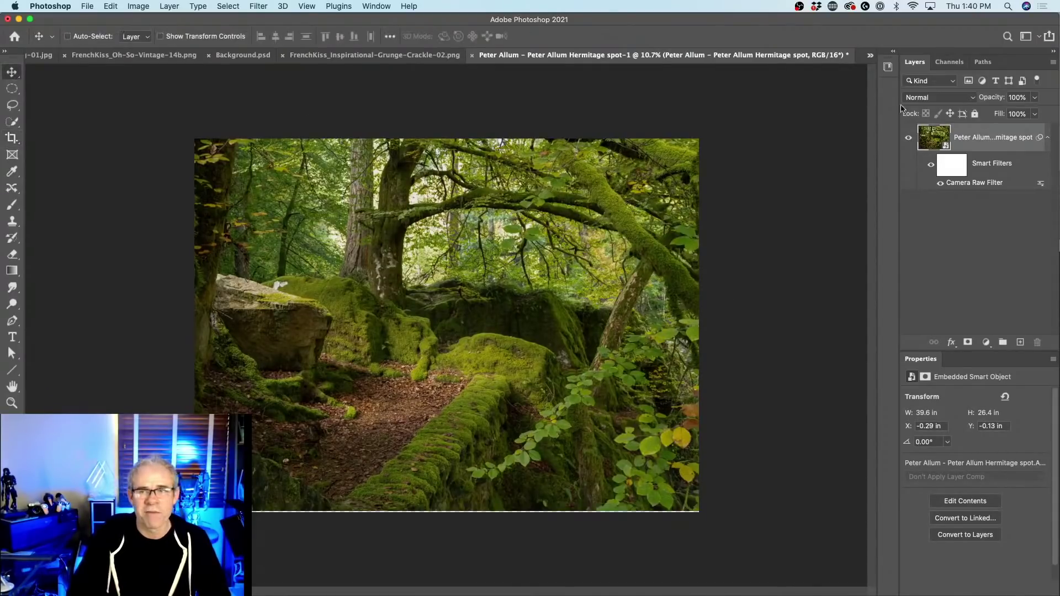
{"action": "key", "text": "shift+Down"}
{"action": "key", "text": "shift+Down"}
{"action": "key", "text": "shift+Down"}
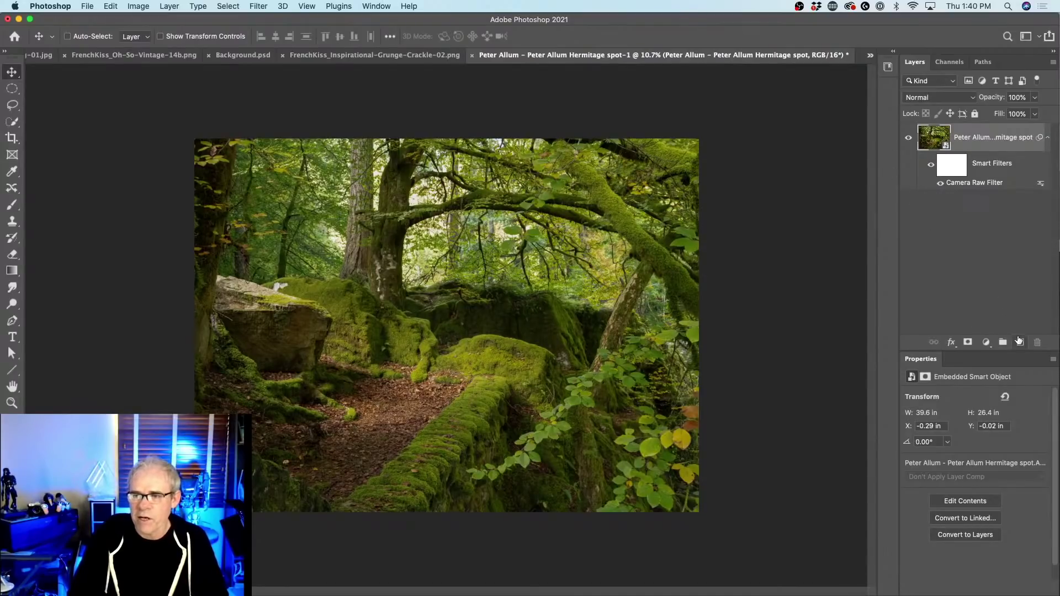
Add a new Layer 1 in Overlay blend mode above the forest smart object
{"action": "left_click", "coordinate": [1020, 342], "text": "alt"}
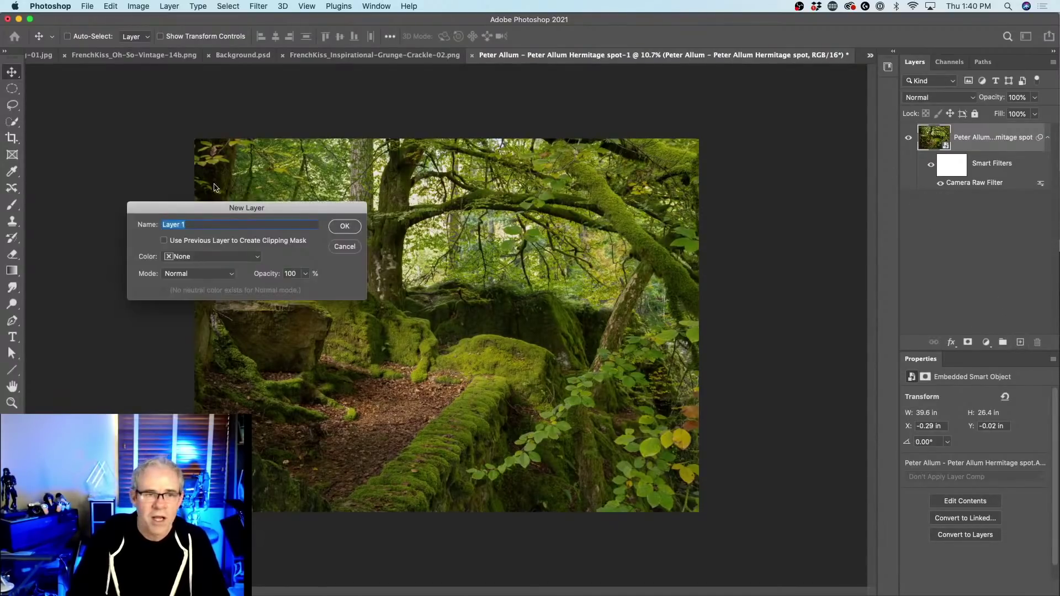
{"action": "left_click_drag", "start_coordinate": [214, 206], "coordinate": [764, 72]}
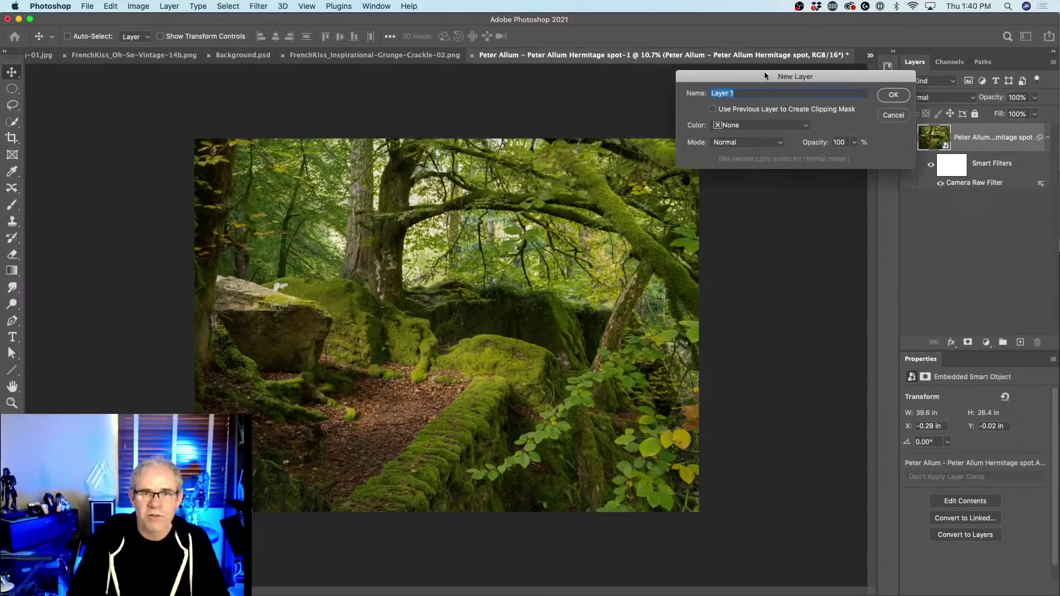
{"action": "left_click", "coordinate": [749, 143]}
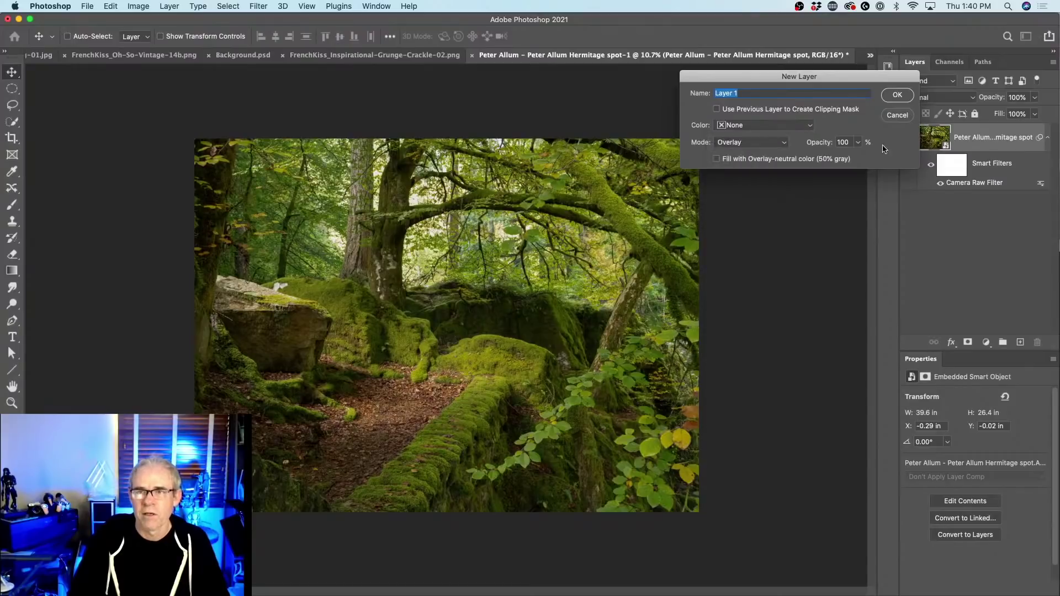
{"action": "left_click", "coordinate": [893, 96]}
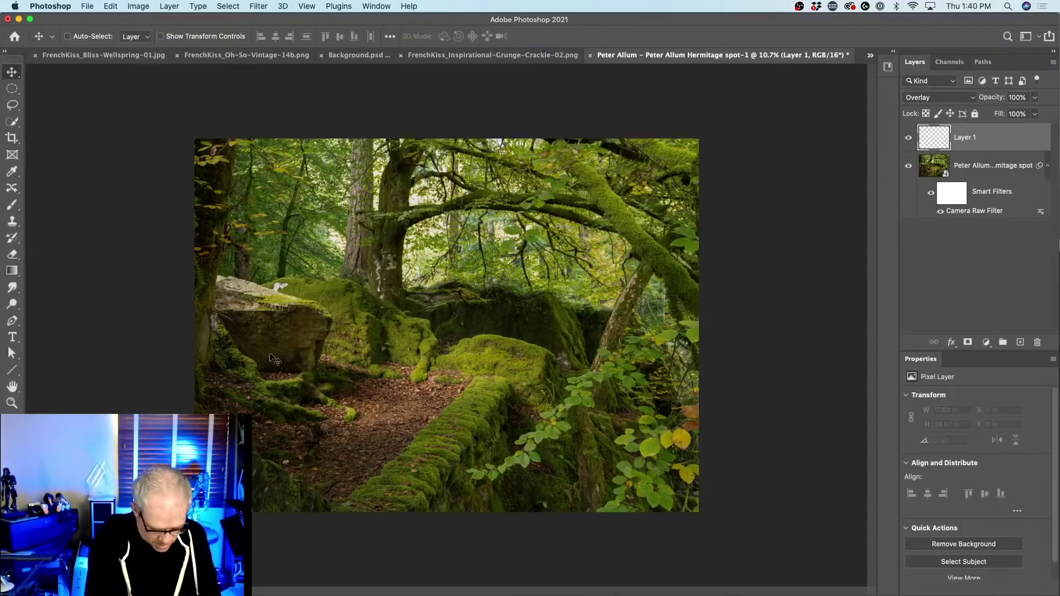
Set the brush to 7% flow and size 700, undoing the trial dark and light strokes
{"action": "key", "text": "b"}
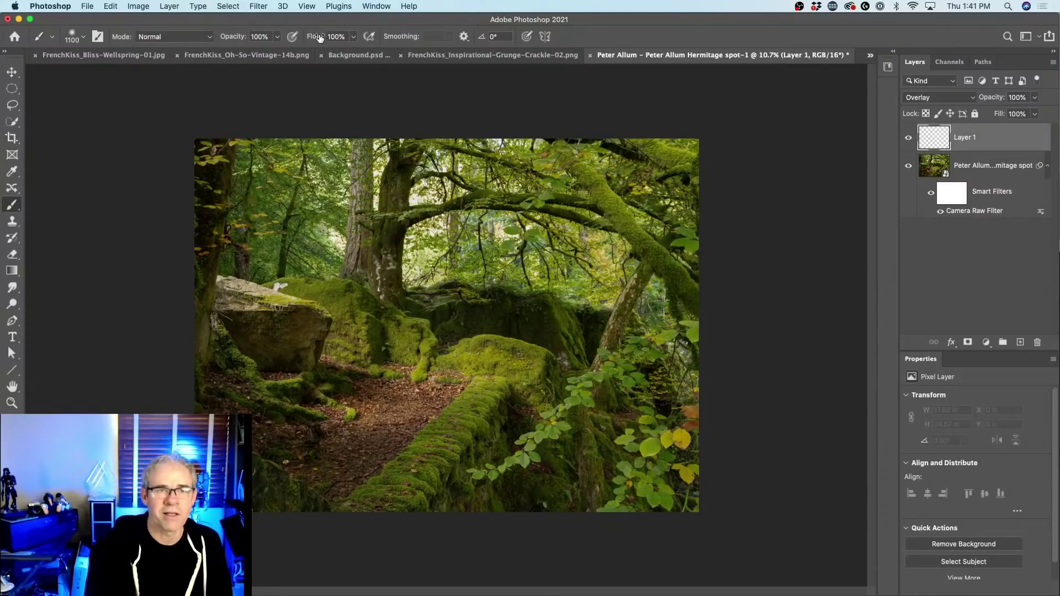
{"action": "left_click_drag", "start_coordinate": [321, 36], "coordinate": [257, 42]}
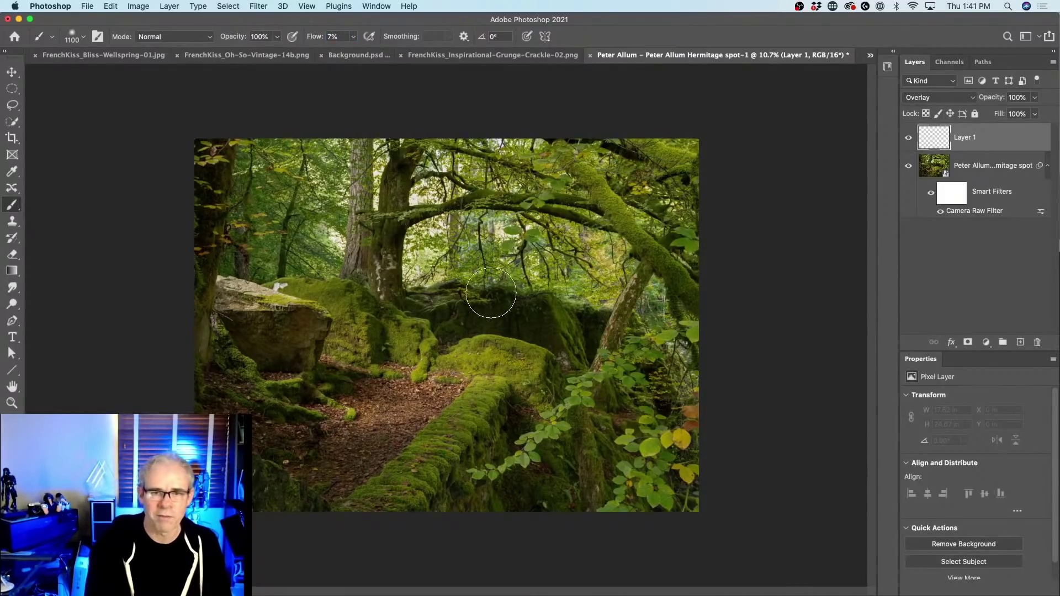
{"action": "mouse_move", "coordinate": [366, 433]}
{"action": "left_mouse_down"}
{"action": "mouse_move", "coordinate": [531, 314]}
{"action": "mouse_move", "coordinate": [469, 371]}
{"action": "mouse_move", "coordinate": [635, 253]}
{"action": "mouse_move", "coordinate": [574, 284]}
{"action": "left_mouse_up"}
{"action": "key", "text": "super+z"}
{"action": "mouse_move", "coordinate": [441, 425]}
{"action": "left_mouse_down"}
{"action": "mouse_move", "coordinate": [574, 262]}
{"action": "mouse_move", "coordinate": [705, 171]}
{"action": "mouse_move", "coordinate": [693, 331]}
{"action": "mouse_move", "coordinate": [655, 376]}
{"action": "left_mouse_up"}
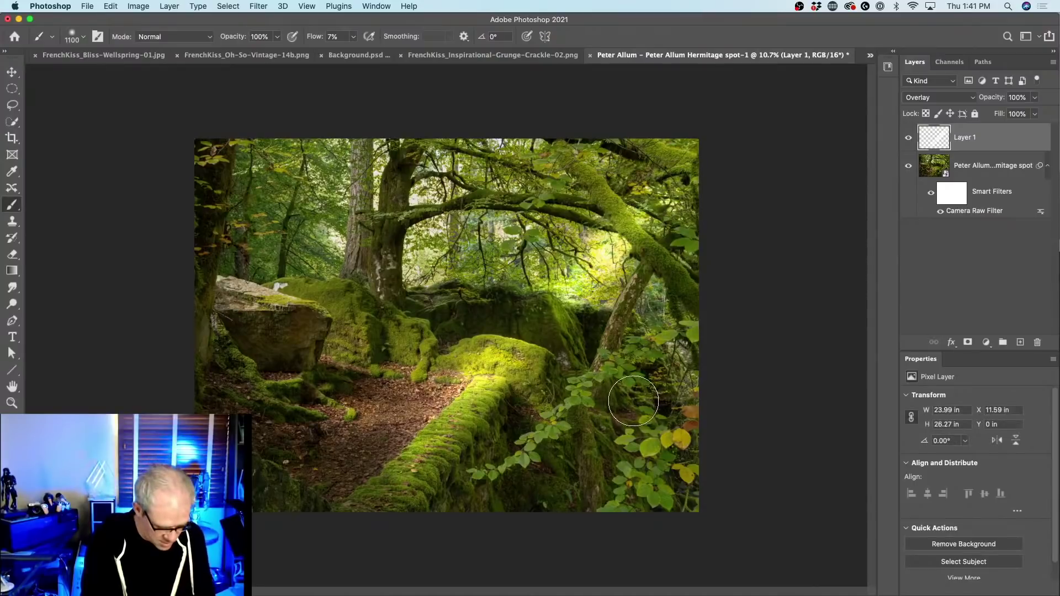
{"action": "key", "text": "super+z"}
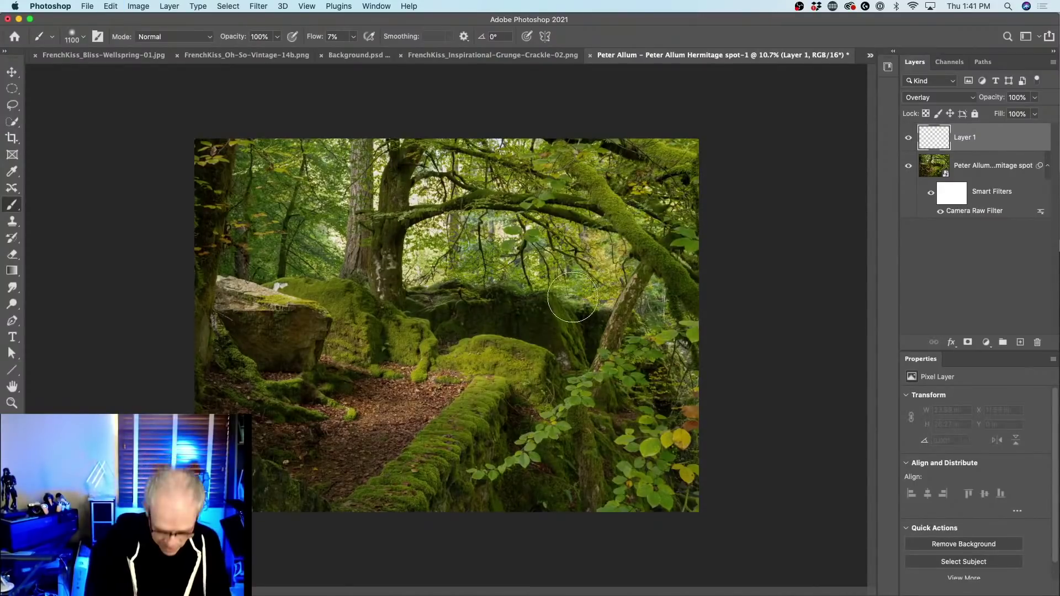
{"action": "key", "text": "bracketleft"}
{"action": "key", "text": "bracketleft"}
{"action": "key", "text": "bracketleft"}
{"action": "key", "text": "bracketleft"}
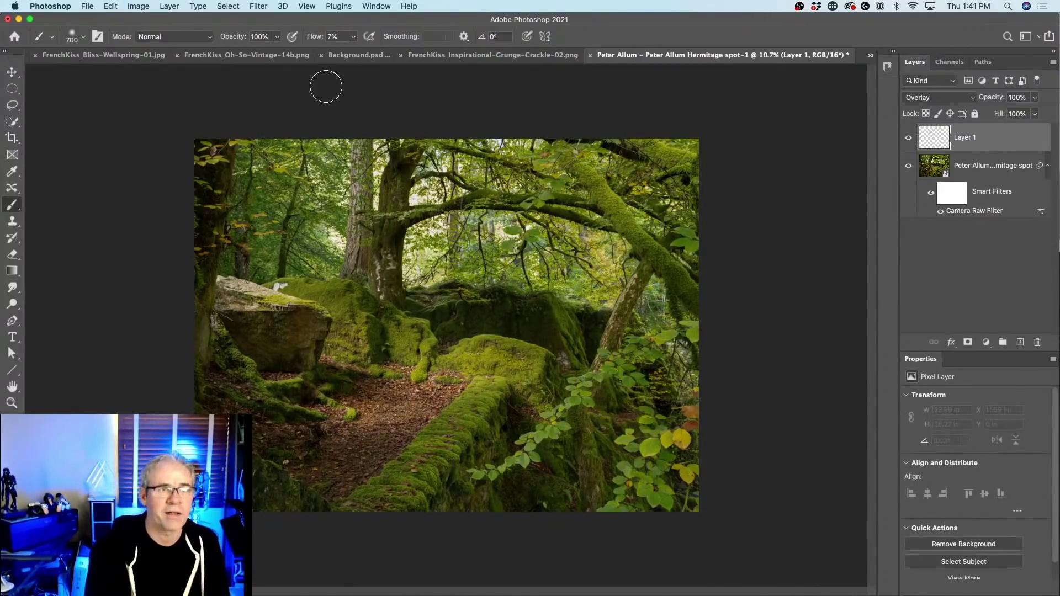
In Brush Settings, turn off Shape Dynamics and enable Transfer for pen-pressure opacity
{"action": "left_click", "coordinate": [98, 36]}
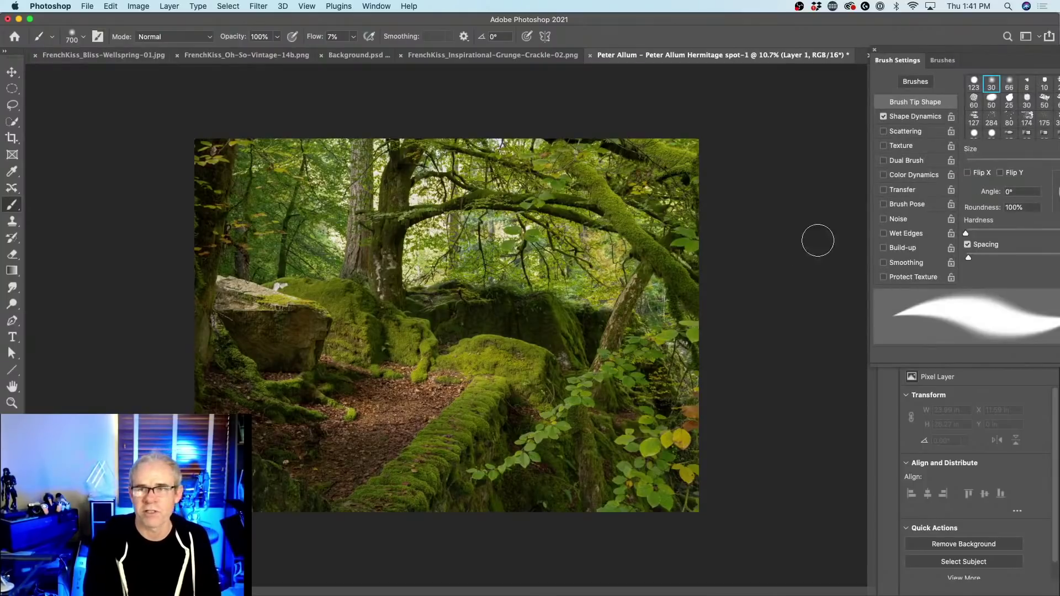
{"action": "mouse_move", "coordinate": [899, 53]}
{"action": "left_mouse_down"}
{"action": "mouse_move", "coordinate": [681, 106]}
{"action": "mouse_move", "coordinate": [657, 85]}
{"action": "left_mouse_up"}
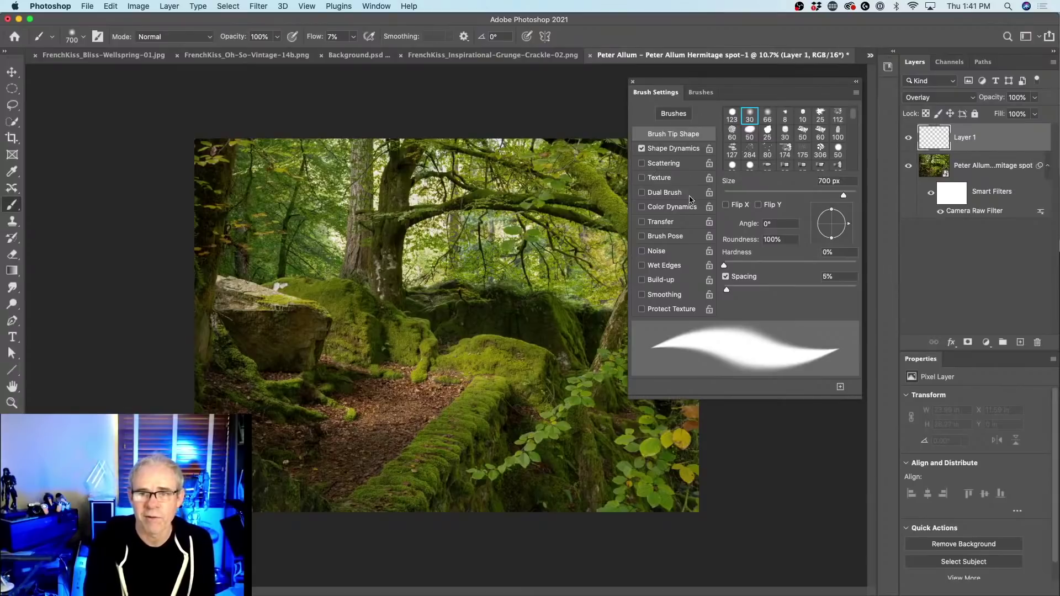
{"action": "left_click", "coordinate": [641, 148]}
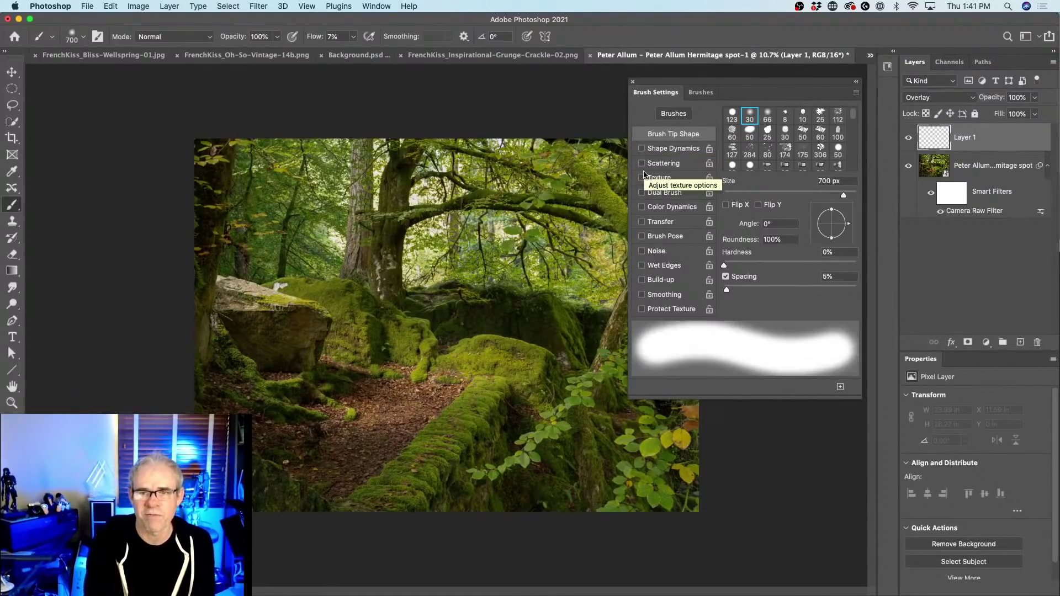
{"action": "left_click", "coordinate": [655, 226]}
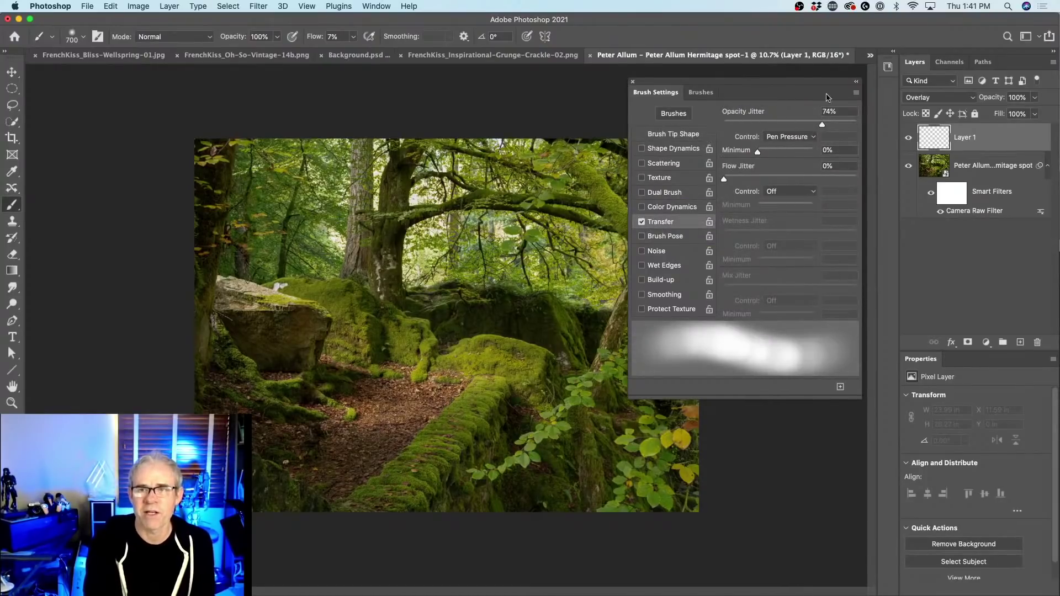
{"action": "left_click", "coordinate": [856, 84]}
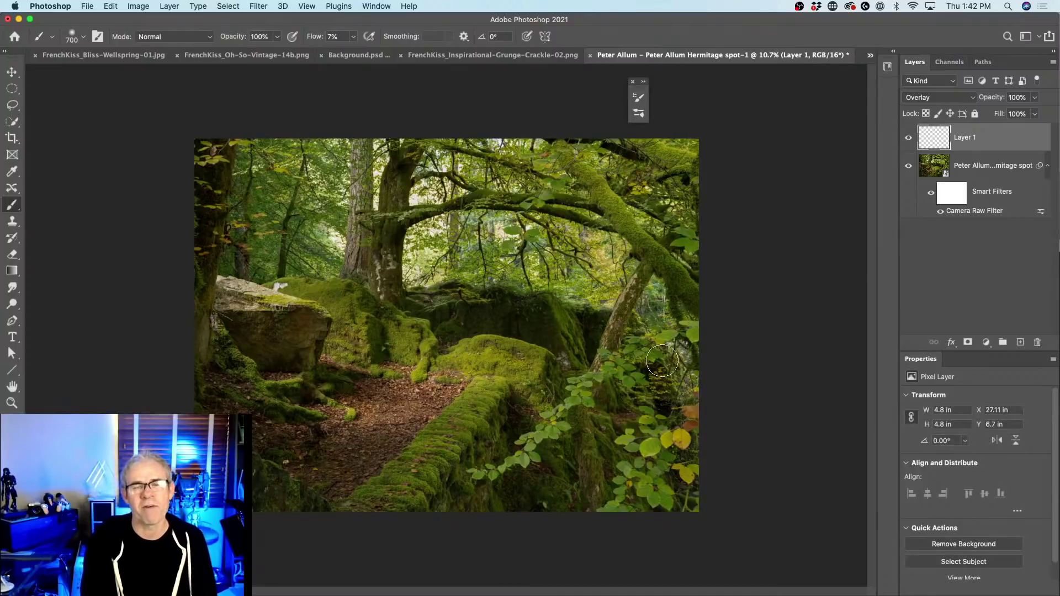
Resize the brush with the bracket keys, shrinking to 250 then enlarging to 900
{"action": "key", "text": "bracketleft"}
{"action": "key", "text": "bracketleft"}
{"action": "key", "text": "bracketleft"}
{"action": "key", "text": "bracketleft"}
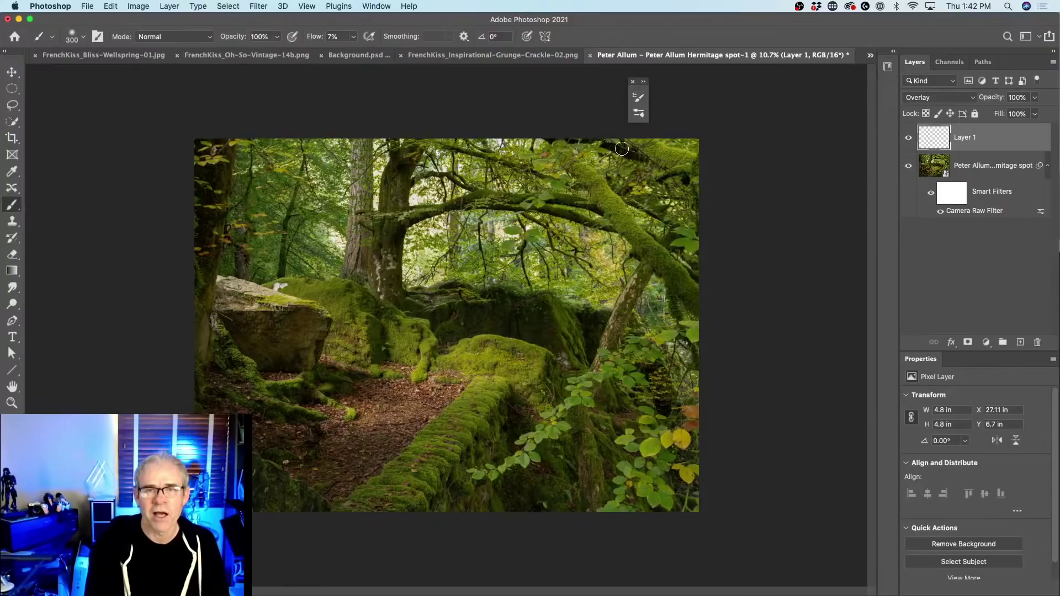
{"action": "key", "text": "bracketleft"}
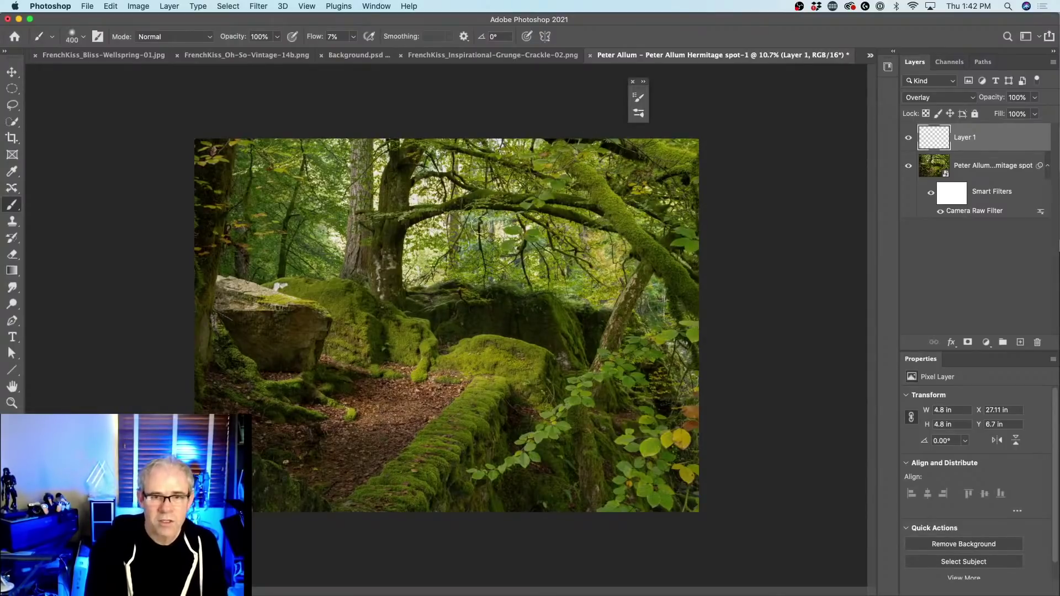
{"action": "key", "text": "bracketright"}
{"action": "key", "text": "bracketright"}
{"action": "key", "text": "bracketright"}
{"action": "key", "text": "bracketright"}
{"action": "key", "text": "bracketright"}
{"action": "key", "text": "bracketright"}
{"action": "key", "text": "bracketright"}
Paint soft light over the upper branches and tree trunks, shrinking the brush to 175
{"action": "mouse_move", "coordinate": [428, 190]}
{"action": "left_mouse_down"}
{"action": "mouse_move", "coordinate": [464, 171]}
{"action": "mouse_move", "coordinate": [459, 152]}
{"action": "mouse_move", "coordinate": [505, 137]}
{"action": "mouse_move", "coordinate": [497, 165]}
{"action": "mouse_move", "coordinate": [527, 168]}
{"action": "mouse_move", "coordinate": [527, 183]}
{"action": "mouse_move", "coordinate": [540, 144]}
{"action": "mouse_move", "coordinate": [439, 150]}
{"action": "mouse_move", "coordinate": [461, 185]}
{"action": "mouse_move", "coordinate": [438, 208]}
{"action": "mouse_move", "coordinate": [457, 233]}
{"action": "mouse_move", "coordinate": [430, 250]}
{"action": "mouse_move", "coordinate": [453, 234]}
{"action": "mouse_move", "coordinate": [459, 242]}
{"action": "mouse_move", "coordinate": [527, 225]}
{"action": "mouse_move", "coordinate": [492, 256]}
{"action": "mouse_move", "coordinate": [565, 255]}
{"action": "mouse_move", "coordinate": [554, 266]}
{"action": "mouse_move", "coordinate": [596, 257]}
{"action": "mouse_move", "coordinate": [586, 267]}
{"action": "mouse_move", "coordinate": [546, 234]}
{"action": "mouse_move", "coordinate": [520, 242]}
{"action": "mouse_move", "coordinate": [582, 232]}
{"action": "mouse_move", "coordinate": [515, 146]}
{"action": "mouse_move", "coordinate": [491, 149]}
{"action": "mouse_move", "coordinate": [488, 183]}
{"action": "mouse_move", "coordinate": [456, 159]}
{"action": "mouse_move", "coordinate": [440, 188]}
{"action": "mouse_move", "coordinate": [452, 142]}
{"action": "mouse_move", "coordinate": [427, 195]}
{"action": "mouse_move", "coordinate": [453, 133]}
{"action": "mouse_move", "coordinate": [421, 262]}
{"action": "mouse_move", "coordinate": [446, 171]}
{"action": "mouse_move", "coordinate": [461, 254]}
{"action": "mouse_move", "coordinate": [532, 131]}
{"action": "mouse_move", "coordinate": [570, 266]}
{"action": "mouse_move", "coordinate": [542, 148]}
{"action": "mouse_move", "coordinate": [594, 258]}
{"action": "mouse_move", "coordinate": [564, 246]}
{"action": "mouse_move", "coordinate": [458, 244]}
{"action": "mouse_move", "coordinate": [523, 169]}
{"action": "mouse_move", "coordinate": [528, 146]}
{"action": "mouse_move", "coordinate": [544, 191]}
{"action": "mouse_move", "coordinate": [515, 190]}
{"action": "mouse_move", "coordinate": [508, 260]}
{"action": "mouse_move", "coordinate": [462, 260]}
{"action": "mouse_move", "coordinate": [500, 266]}
{"action": "mouse_move", "coordinate": [539, 238]}
{"action": "mouse_move", "coordinate": [466, 160]}
{"action": "mouse_move", "coordinate": [500, 140]}
{"action": "mouse_move", "coordinate": [479, 147]}
{"action": "mouse_move", "coordinate": [436, 216]}
{"action": "mouse_move", "coordinate": [488, 242]}
{"action": "mouse_move", "coordinate": [578, 257]}
{"action": "mouse_move", "coordinate": [567, 285]}
{"action": "mouse_move", "coordinate": [485, 105]}
{"action": "mouse_move", "coordinate": [423, 191]}
{"action": "mouse_move", "coordinate": [492, 209]}
{"action": "mouse_move", "coordinate": [480, 198]}
{"action": "mouse_move", "coordinate": [458, 228]}
{"action": "left_mouse_up"}
{"action": "key", "text": "bracketleft"}
{"action": "key", "text": "bracketleft"}
{"action": "key", "text": "bracketleft"}
{"action": "key", "text": "bracketleft"}
{"action": "key", "text": "bracketleft"}
{"action": "key", "text": "bracketleft"}
{"action": "key", "text": "bracketleft"}
{"action": "key", "text": "bracketleft"}
{"action": "key", "text": "bracketleft"}
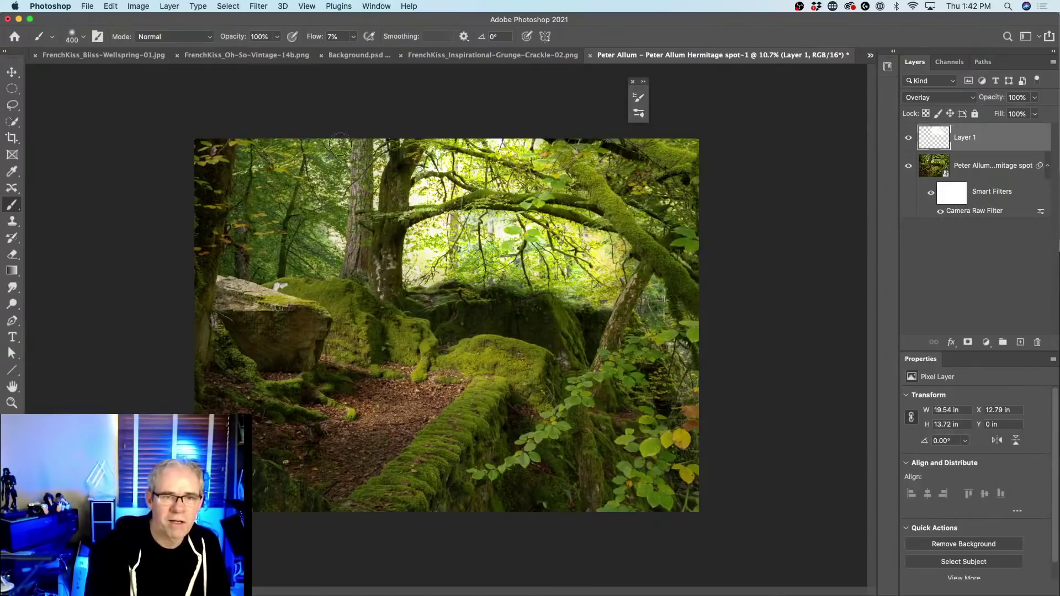
{"action": "mouse_move", "coordinate": [384, 137]}
{"action": "left_mouse_down"}
{"action": "mouse_move", "coordinate": [377, 165]}
{"action": "mouse_move", "coordinate": [345, 135]}
{"action": "mouse_move", "coordinate": [331, 175]}
{"action": "mouse_move", "coordinate": [348, 141]}
{"action": "mouse_move", "coordinate": [345, 182]}
{"action": "mouse_move", "coordinate": [316, 144]}
{"action": "mouse_move", "coordinate": [372, 248]}
{"action": "left_mouse_up"}
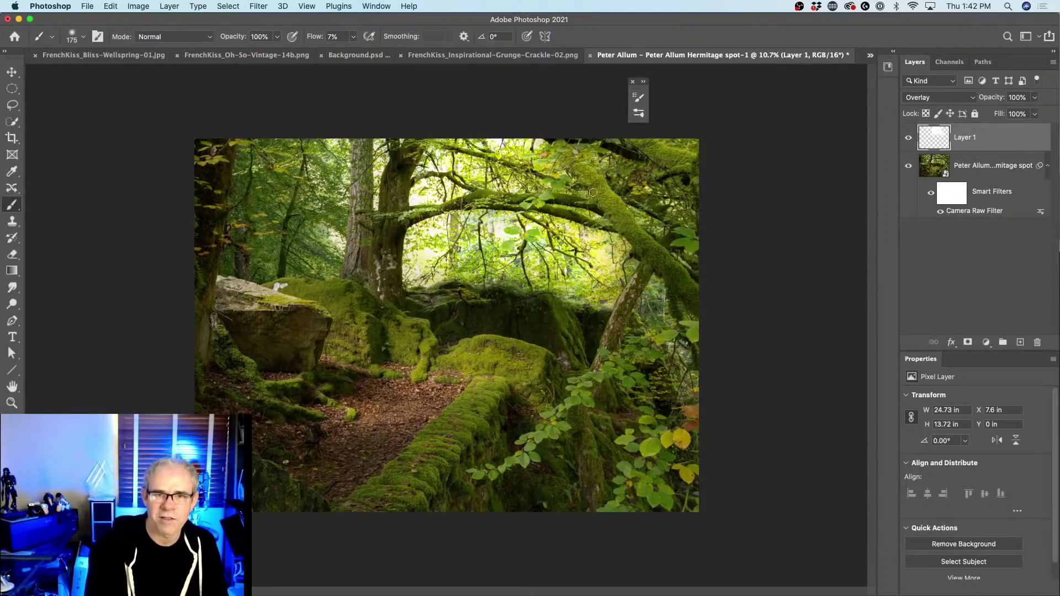
Brighten along the mossy branch and trunk junction, then shrink the brush to 150
{"action": "mouse_move", "coordinate": [599, 193]}
{"action": "left_mouse_down"}
{"action": "mouse_move", "coordinate": [639, 245]}
{"action": "mouse_move", "coordinate": [555, 148]}
{"action": "left_mouse_up"}
{"action": "mouse_move", "coordinate": [606, 203]}
{"action": "left_mouse_down"}
{"action": "mouse_move", "coordinate": [639, 244]}
{"action": "mouse_move", "coordinate": [641, 283]}
{"action": "mouse_move", "coordinate": [639, 269]}
{"action": "mouse_move", "coordinate": [608, 326]}
{"action": "left_mouse_up"}
{"action": "mouse_move", "coordinate": [640, 253]}
{"action": "left_mouse_down"}
{"action": "mouse_move", "coordinate": [656, 266]}
{"action": "mouse_move", "coordinate": [617, 226]}
{"action": "left_mouse_up"}
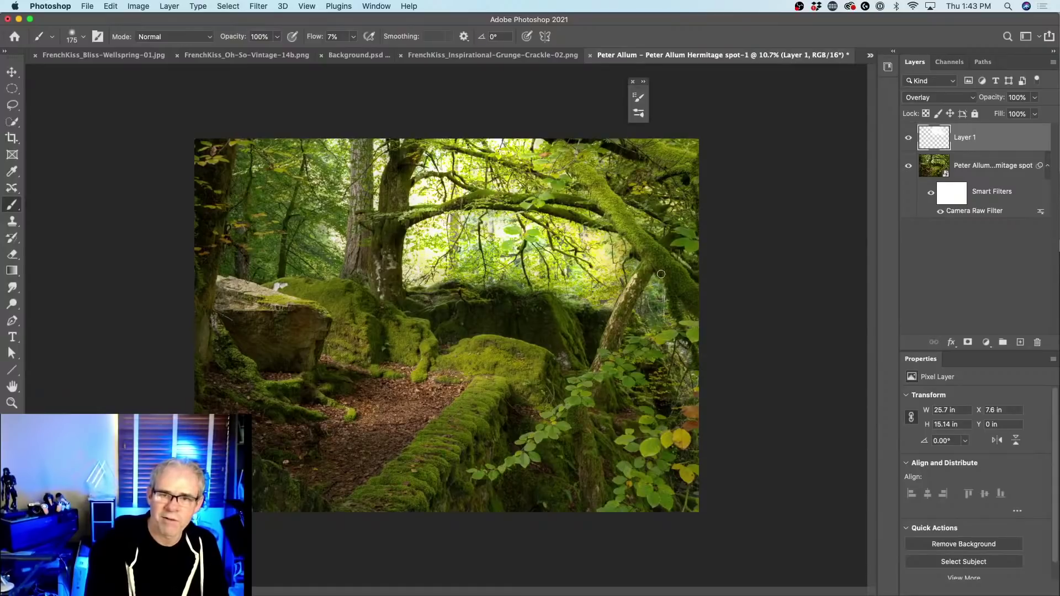
{"action": "left_click_drag", "start_coordinate": [660, 271], "coordinate": [687, 296]}
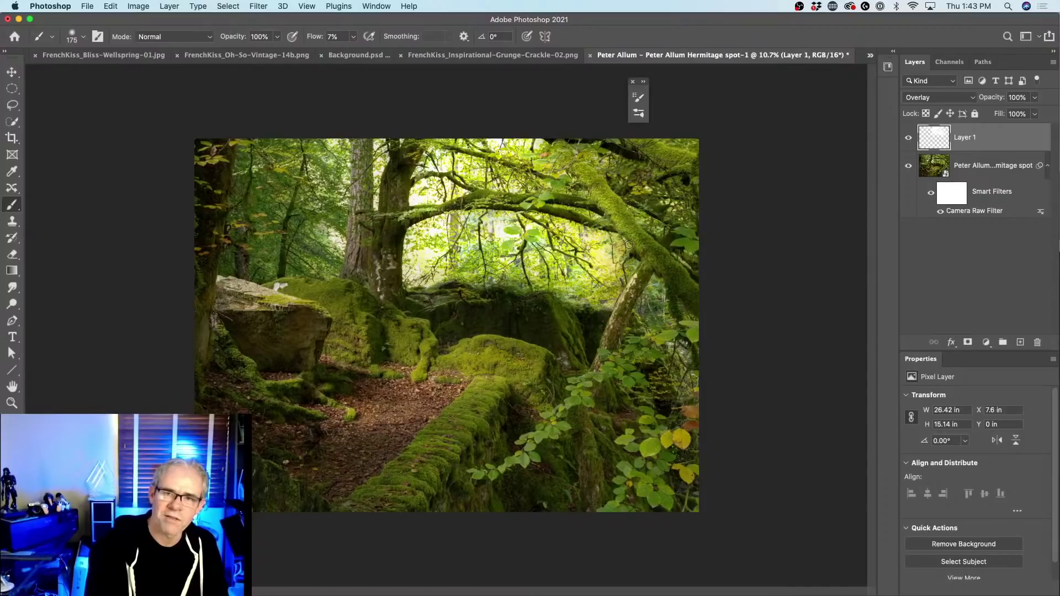
{"action": "mouse_move", "coordinate": [650, 149]}
{"action": "left_mouse_down"}
{"action": "mouse_move", "coordinate": [667, 159]}
{"action": "mouse_move", "coordinate": [651, 154]}
{"action": "mouse_move", "coordinate": [640, 178]}
{"action": "left_mouse_up"}
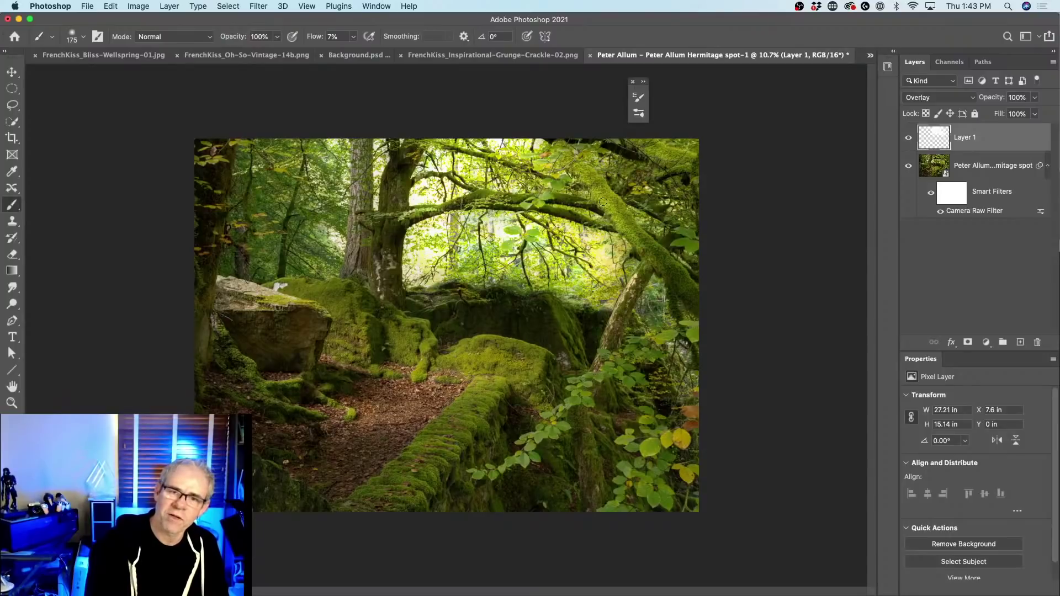
{"action": "mouse_move", "coordinate": [639, 252]}
{"action": "left_mouse_down"}
{"action": "mouse_move", "coordinate": [652, 265]}
{"action": "mouse_move", "coordinate": [647, 255]}
{"action": "mouse_move", "coordinate": [638, 284]}
{"action": "left_mouse_up"}
{"action": "key", "text": "bracketleft"}
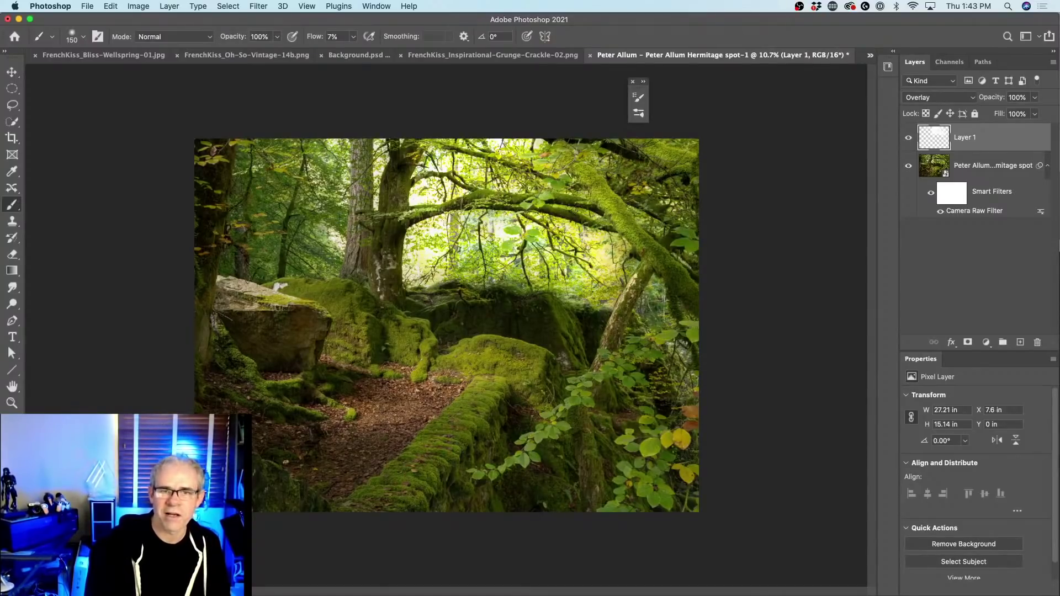
Add light along the branch and mossy ridge, toggling Layer 1 to compare
{"action": "left_click_drag", "start_coordinate": [582, 212], "coordinate": [610, 219]}
{"action": "left_click_drag", "start_coordinate": [435, 208], "coordinate": [448, 206]}
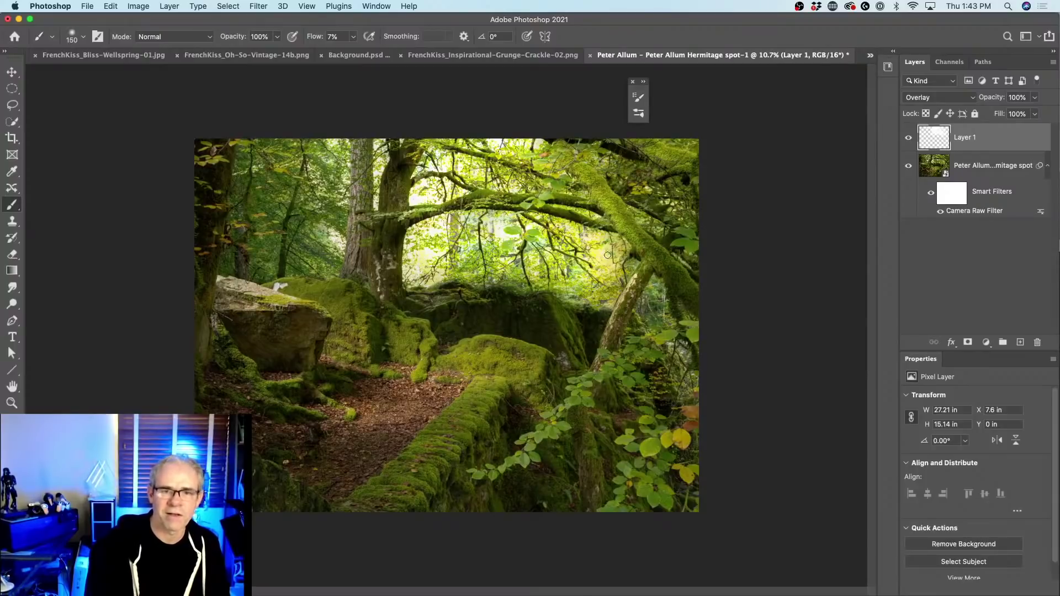
{"action": "mouse_move", "coordinate": [421, 289]}
{"action": "left_mouse_down"}
{"action": "mouse_move", "coordinate": [439, 288]}
{"action": "mouse_move", "coordinate": [432, 307]}
{"action": "mouse_move", "coordinate": [491, 301]}
{"action": "mouse_move", "coordinate": [449, 304]}
{"action": "left_mouse_up"}
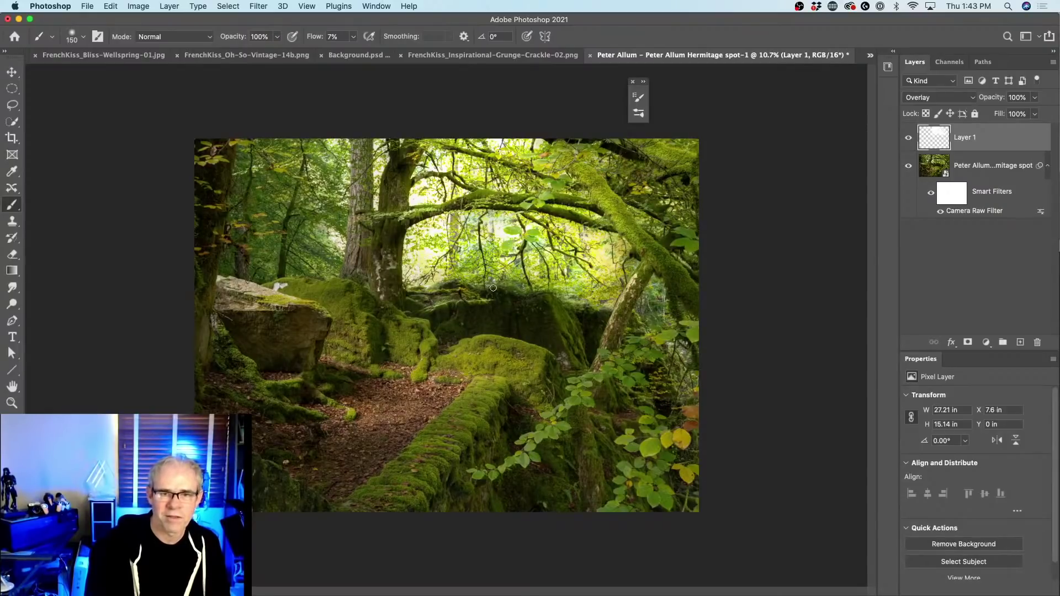
{"action": "mouse_move", "coordinate": [548, 292]}
{"action": "left_mouse_down"}
{"action": "mouse_move", "coordinate": [516, 294]}
{"action": "mouse_move", "coordinate": [555, 297]}
{"action": "mouse_move", "coordinate": [570, 315]}
{"action": "mouse_move", "coordinate": [534, 299]}
{"action": "left_mouse_up"}
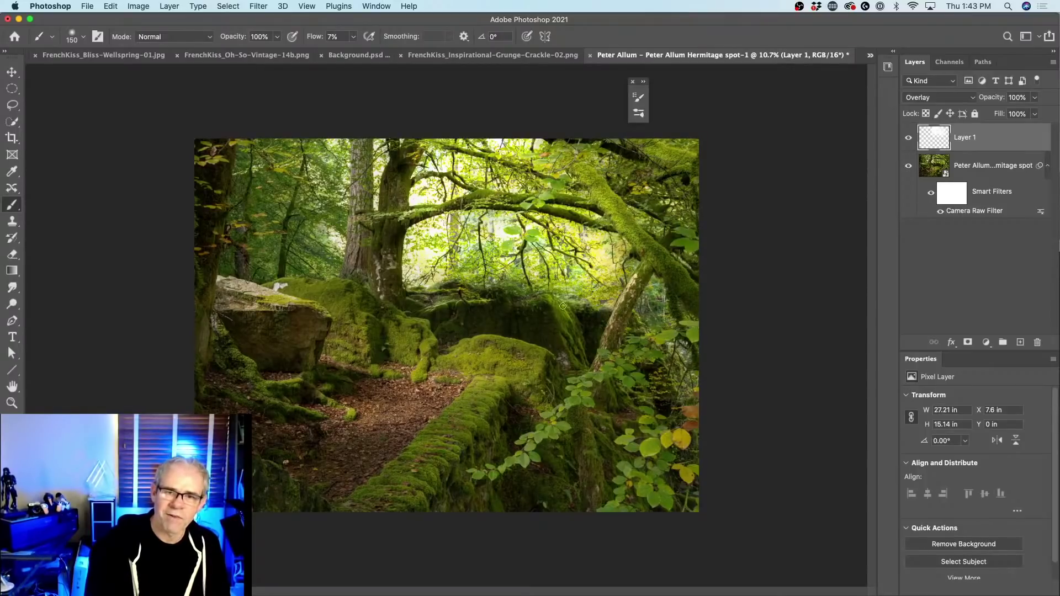
{"action": "left_click_drag", "start_coordinate": [556, 303], "coordinate": [563, 308]}
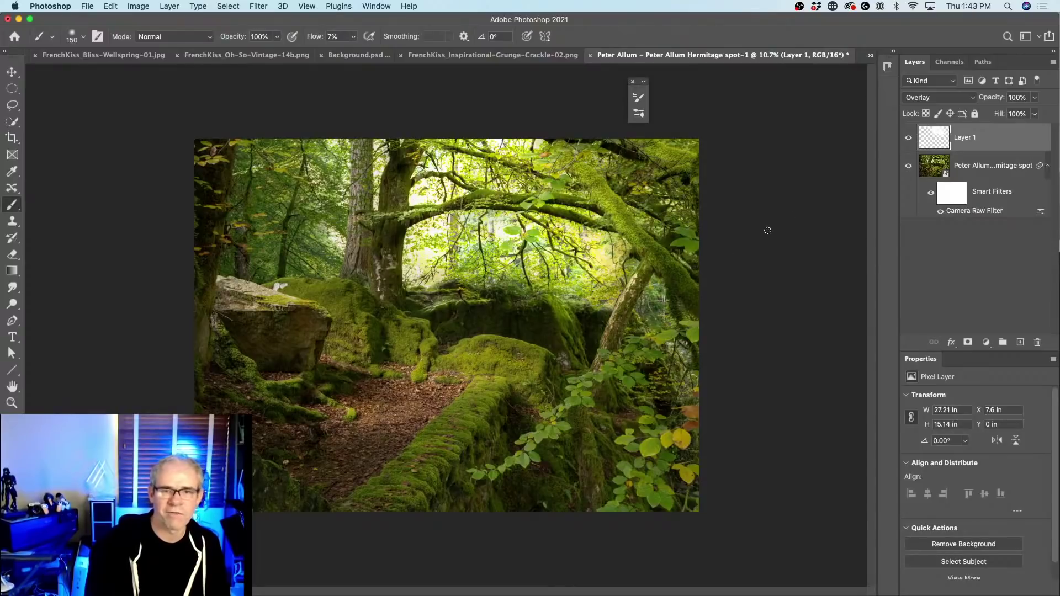
{"action": "left_click", "coordinate": [908, 138]}
{"action": "left_click", "coordinate": [908, 138]}
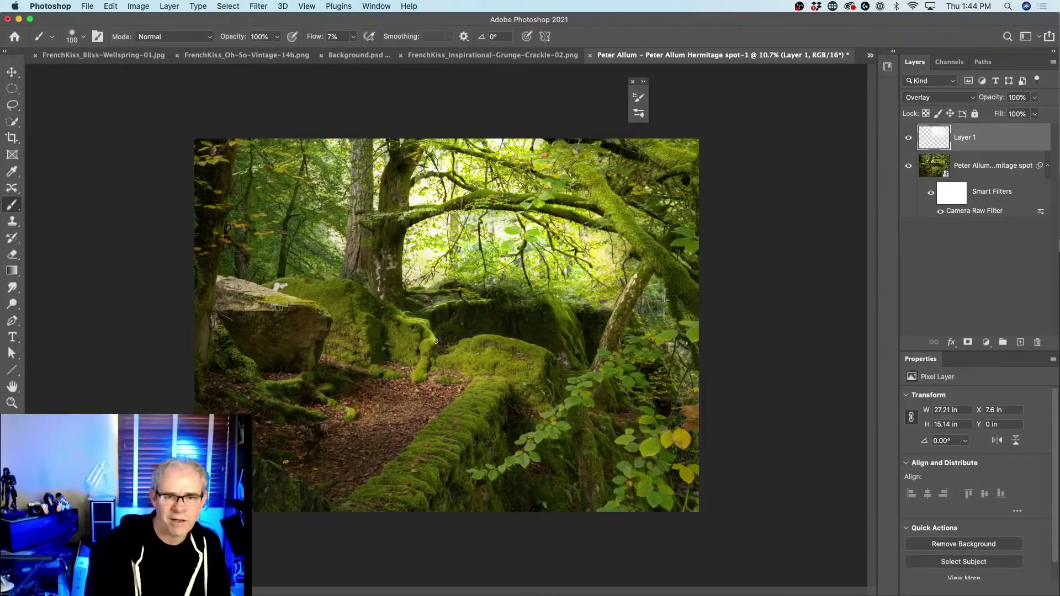
Brighten the lower area, left mossy rocks and path, then set Layer 1 opacity to 87%
{"action": "mouse_move", "coordinate": [431, 367]}
{"action": "left_mouse_down"}
{"action": "mouse_move", "coordinate": [427, 348]}
{"action": "mouse_move", "coordinate": [416, 377]}
{"action": "left_mouse_up"}
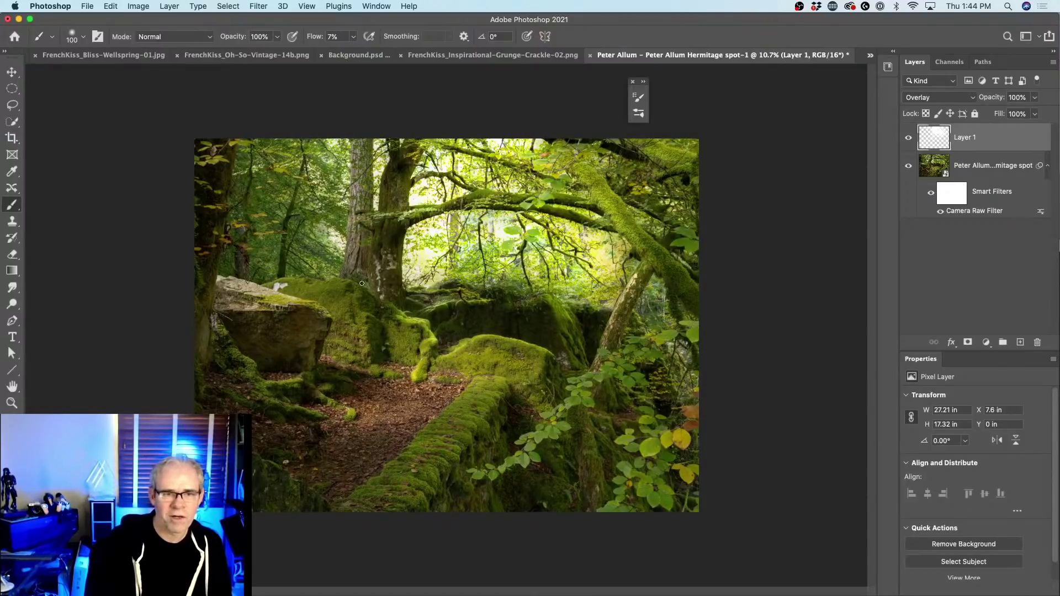
{"action": "left_click_drag", "start_coordinate": [284, 279], "coordinate": [287, 276]}
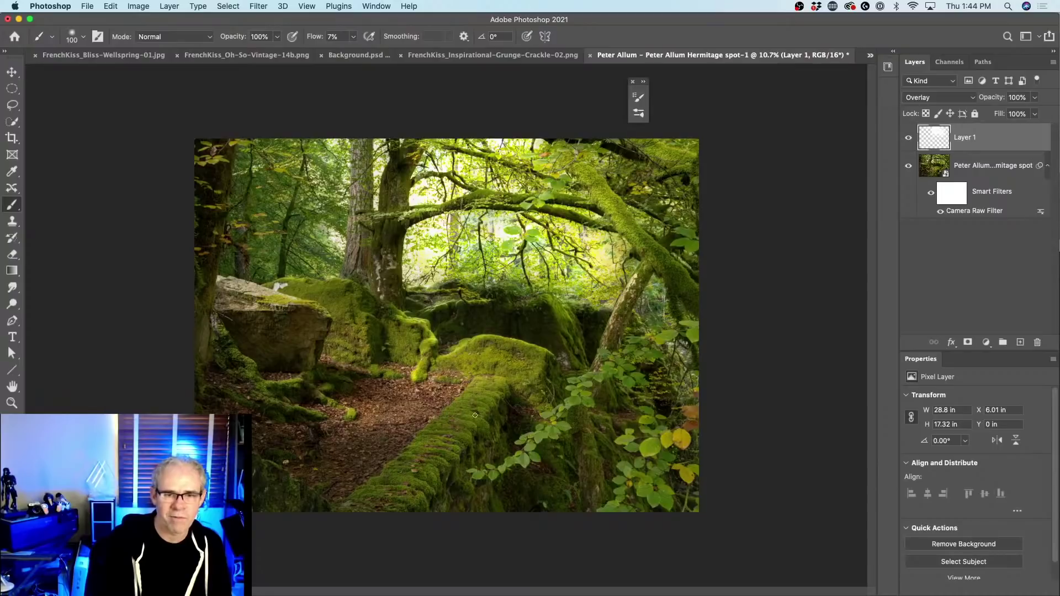
{"action": "mouse_move", "coordinate": [465, 390]}
{"action": "left_mouse_down"}
{"action": "mouse_move", "coordinate": [408, 444]}
{"action": "mouse_move", "coordinate": [428, 423]}
{"action": "left_mouse_up"}
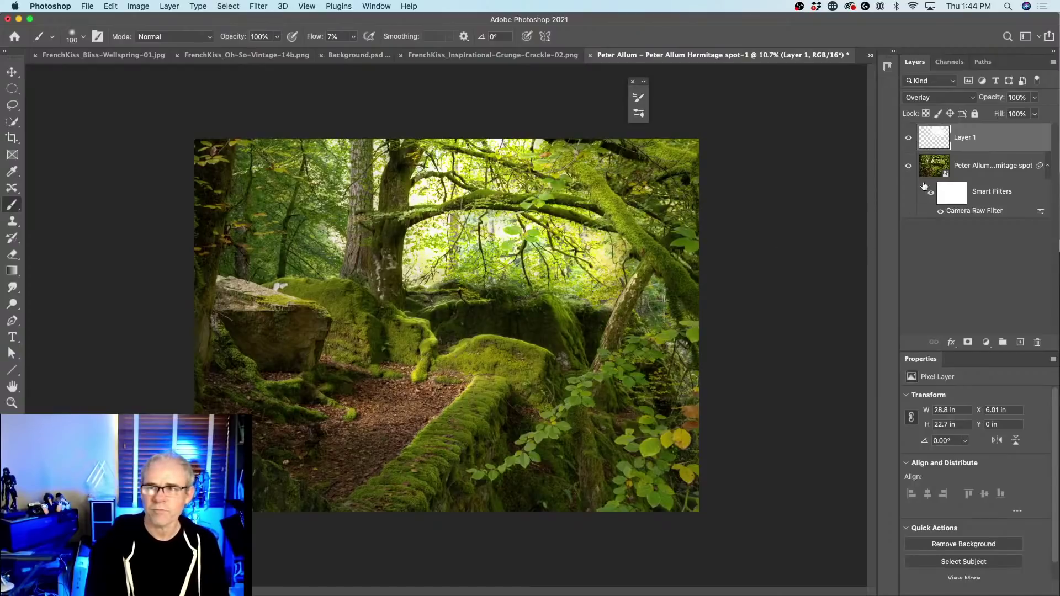
{"action": "mouse_move", "coordinate": [994, 97]}
{"action": "left_mouse_down"}
{"action": "mouse_move", "coordinate": [944, 106]}
{"action": "mouse_move", "coordinate": [987, 105]}
{"action": "left_mouse_up"}
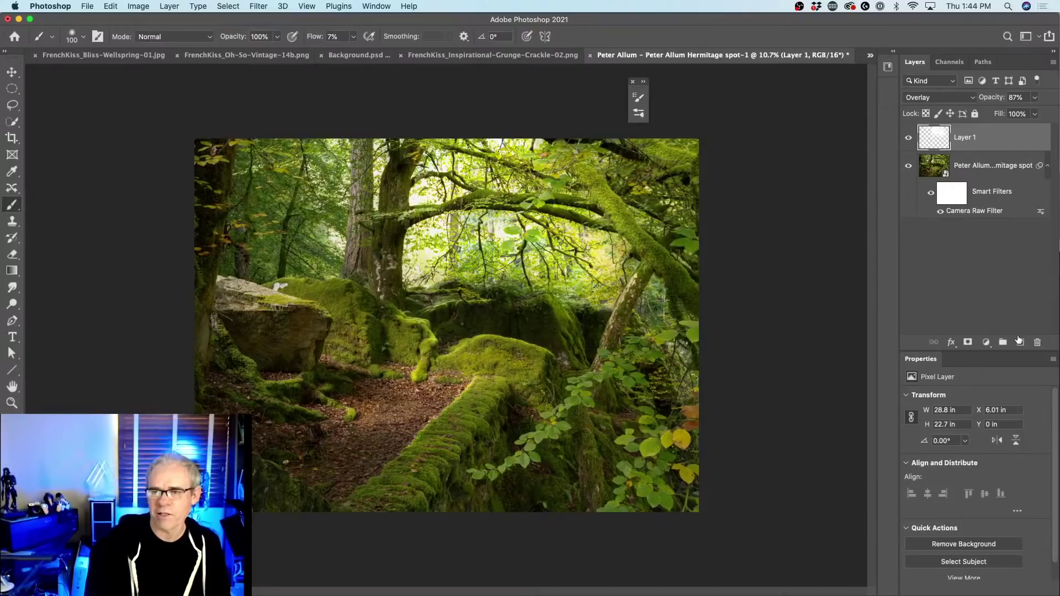
Add Layer 2 and set up an 800-px airbrush brush at 3% flow
{"action": "left_click", "coordinate": [1020, 343]}
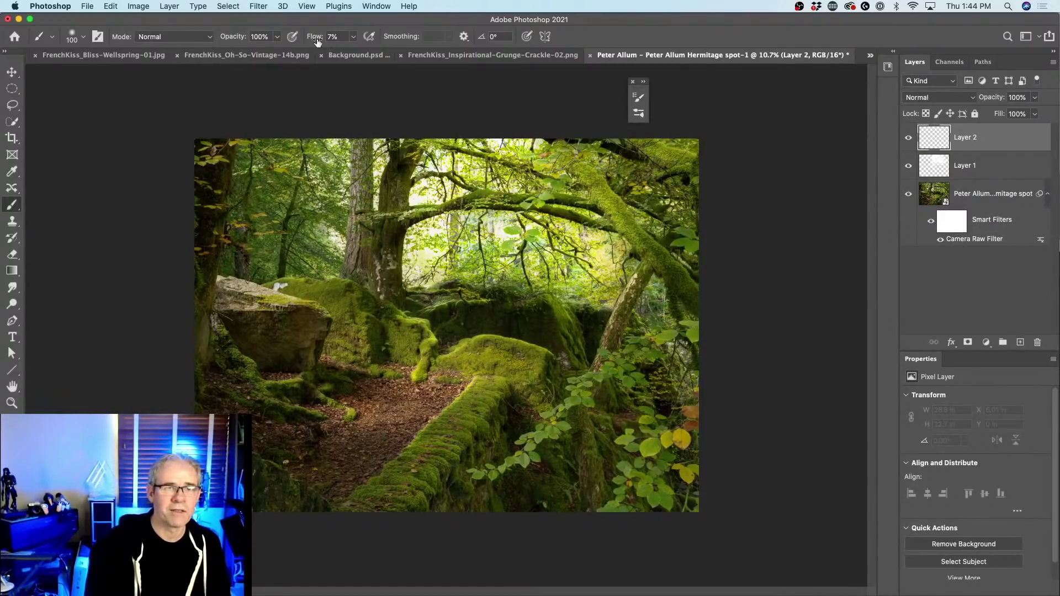
{"action": "left_click_drag", "start_coordinate": [318, 41], "coordinate": [309, 38]}
{"action": "key", "text": "bracketright"}
{"action": "key", "text": "bracketright"}
{"action": "key", "text": "bracketright"}
{"action": "key", "text": "bracketright"}
{"action": "key", "text": "bracketright"}
{"action": "key", "text": "bracketright"}
{"action": "key", "text": "bracketright"}
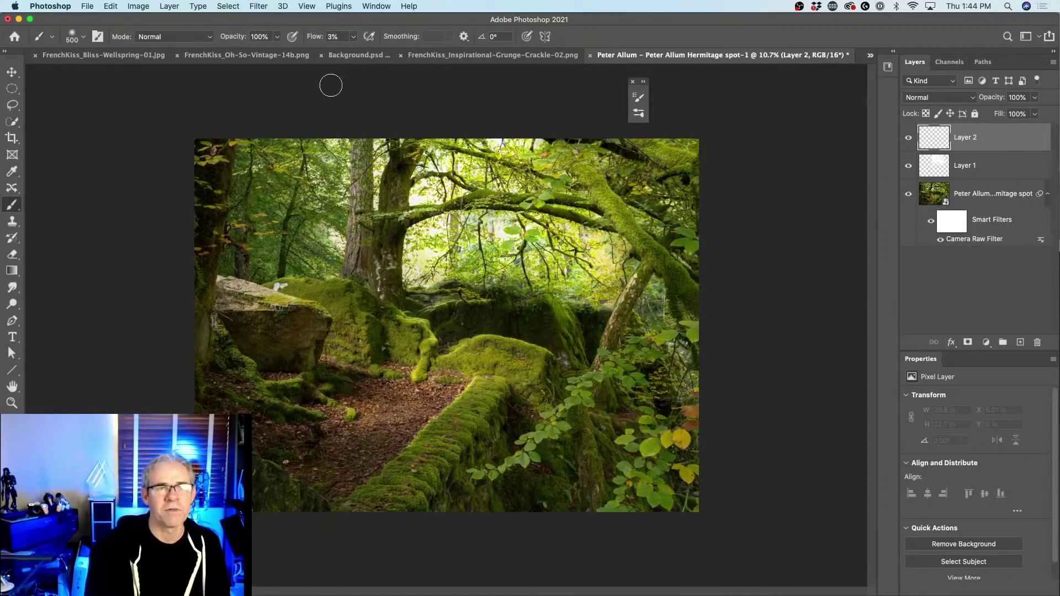
{"action": "key", "text": "bracketright"}
{"action": "key", "text": "bracketright"}
{"action": "key", "text": "bracketright"}
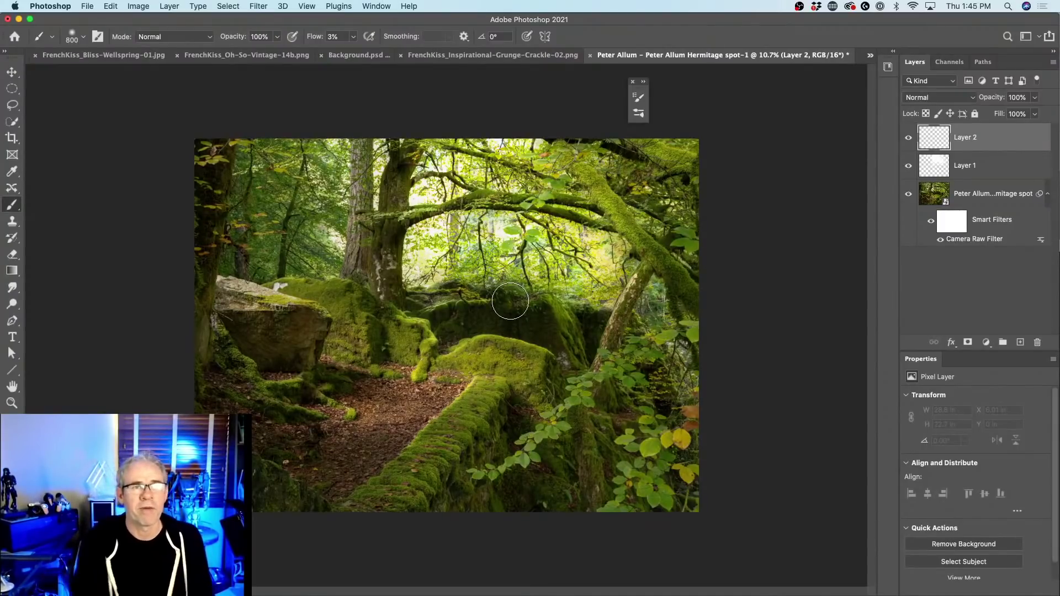
{"action": "left_click", "coordinate": [369, 36]}
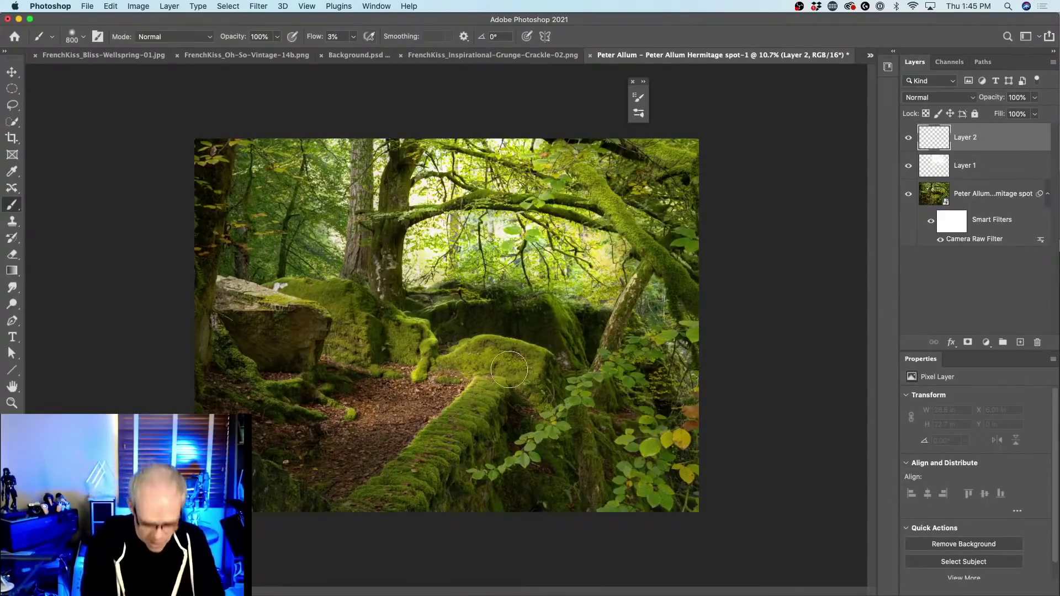
Try faint glow strokes over the mossy path and wall, undoing each one
{"action": "key", "text": "bracketleft"}
{"action": "key", "text": "bracketleft"}
{"action": "key", "text": "bracketleft"}
{"action": "key", "text": "bracketleft"}
{"action": "key", "text": "bracketleft"}
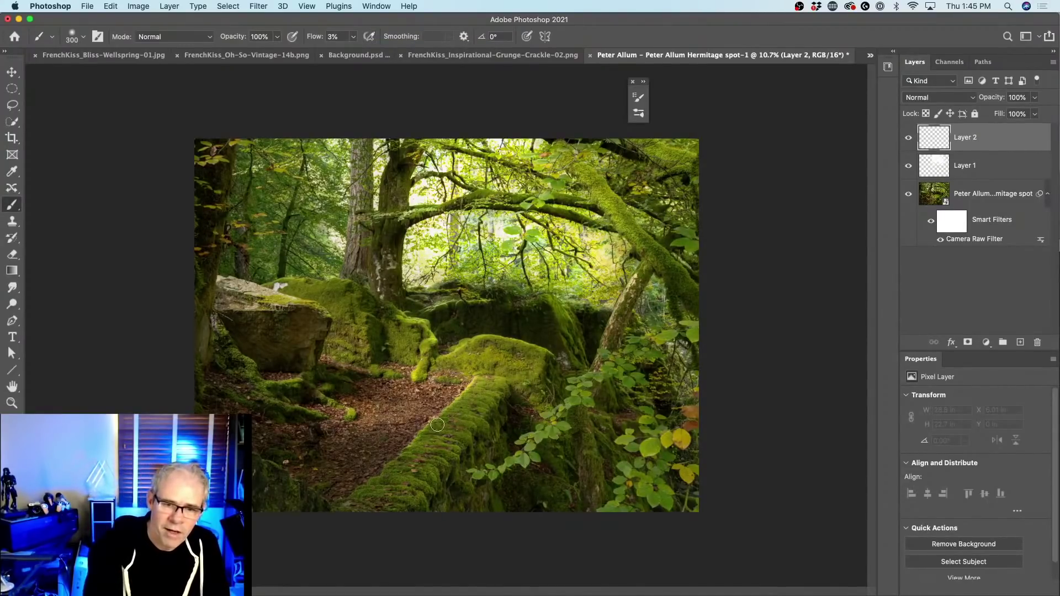
{"action": "mouse_move", "coordinate": [438, 423]}
{"action": "left_mouse_down"}
{"action": "mouse_move", "coordinate": [422, 441]}
{"action": "mouse_move", "coordinate": [453, 412]}
{"action": "left_mouse_up"}
{"action": "key", "text": "bracketleft"}
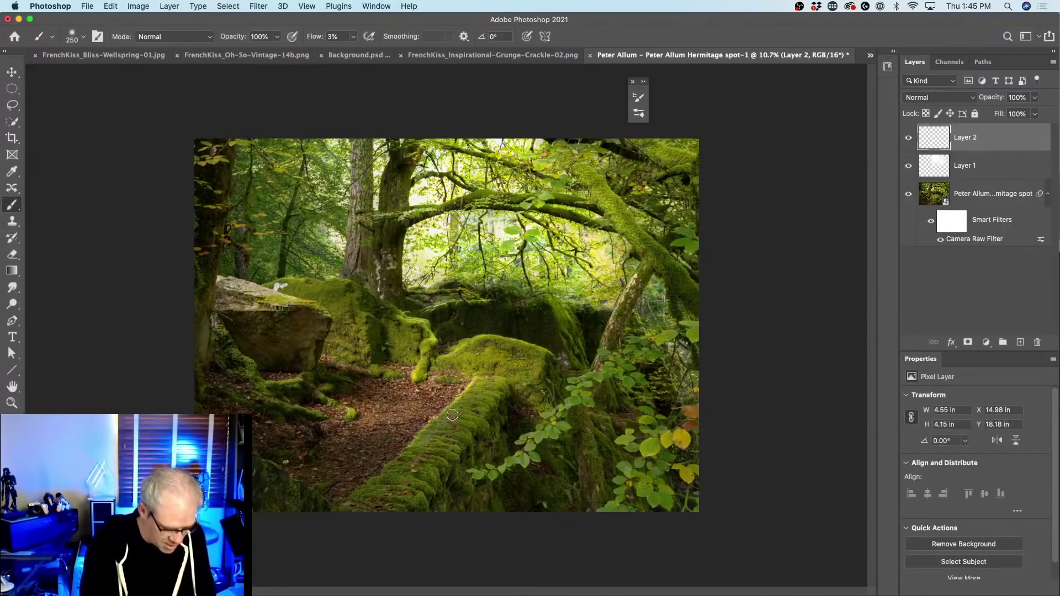
{"action": "key", "text": "super+z"}
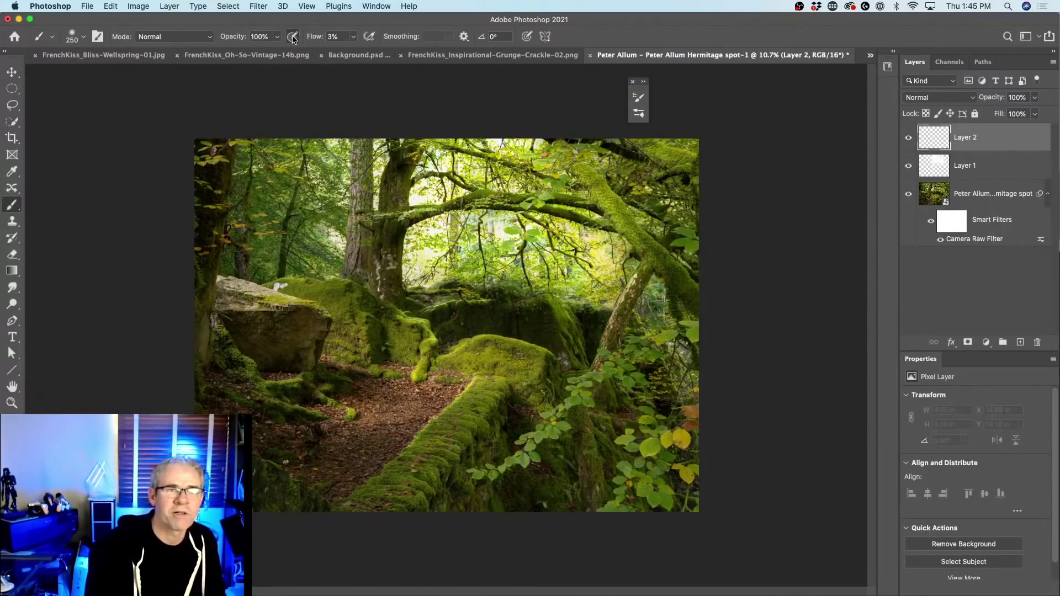
{"action": "mouse_move", "coordinate": [466, 422]}
{"action": "left_mouse_down"}
{"action": "mouse_move", "coordinate": [432, 435]}
{"action": "mouse_move", "coordinate": [463, 410]}
{"action": "left_mouse_up"}
{"action": "key", "text": "super+z"}
{"action": "key", "text": "bracketright"}
{"action": "key", "text": "bracketright"}
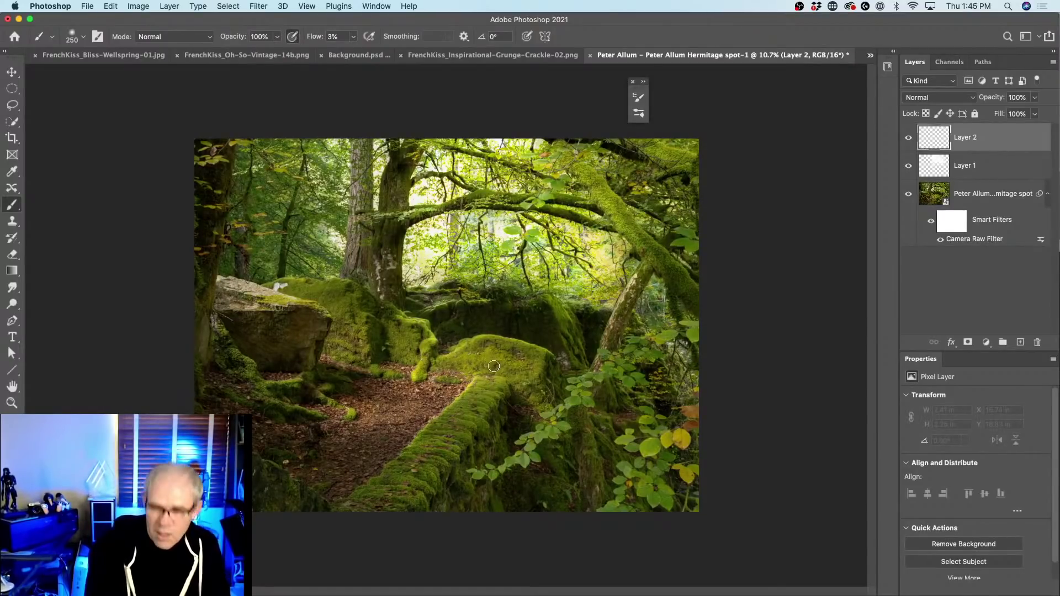
{"action": "key", "text": "bracketright"}
{"action": "key", "text": "bracketright"}
{"action": "key", "text": "bracketright"}
{"action": "key", "text": "bracketright"}
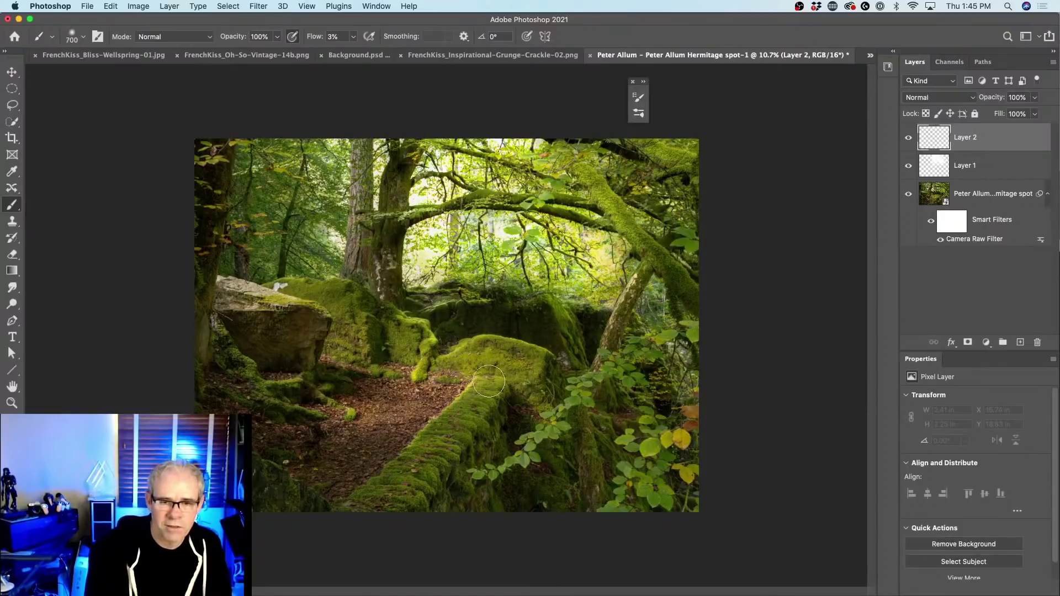
{"action": "mouse_move", "coordinate": [488, 380]}
{"action": "left_mouse_down"}
{"action": "mouse_move", "coordinate": [420, 451]}
{"action": "mouse_move", "coordinate": [549, 338]}
{"action": "mouse_move", "coordinate": [487, 373]}
{"action": "left_mouse_up"}
{"action": "key", "text": "super+z"}
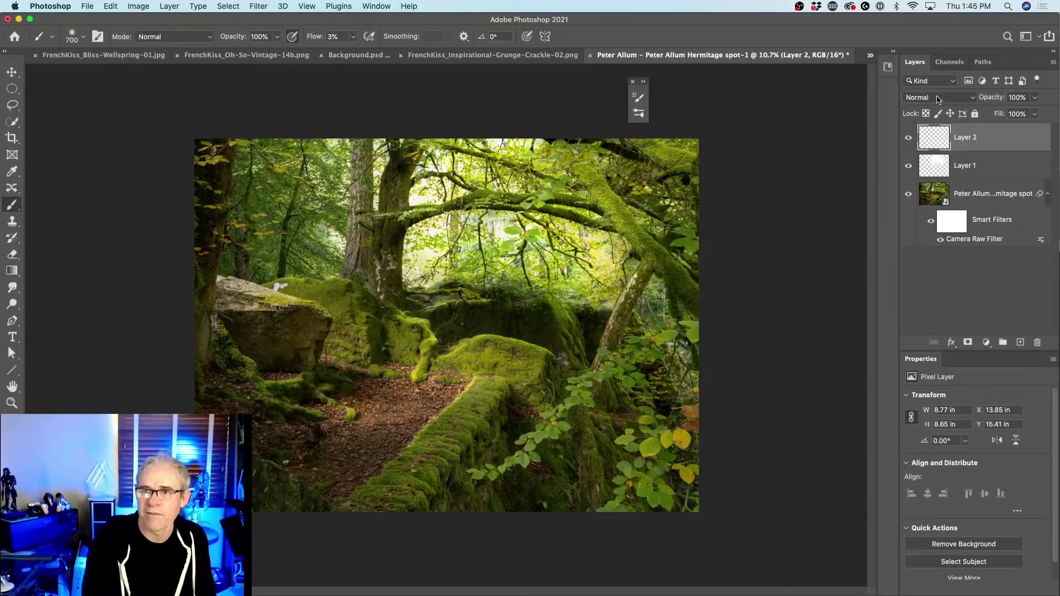
Switch Layer 2 to Overlay blending and paint light onto the mossy rock
{"action": "left_click", "coordinate": [937, 98]}
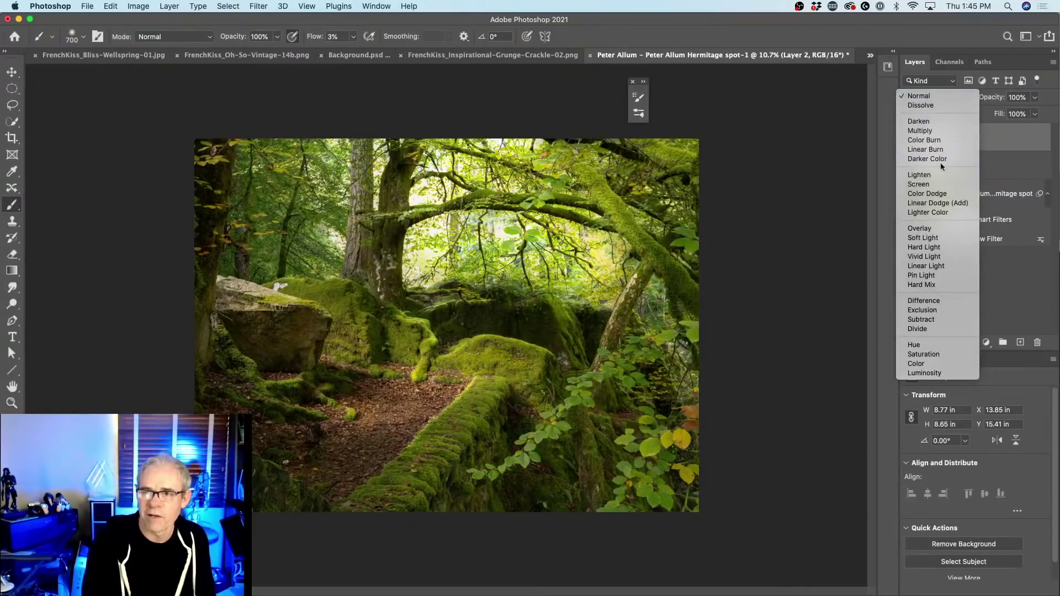
{"action": "left_click", "coordinate": [919, 228]}
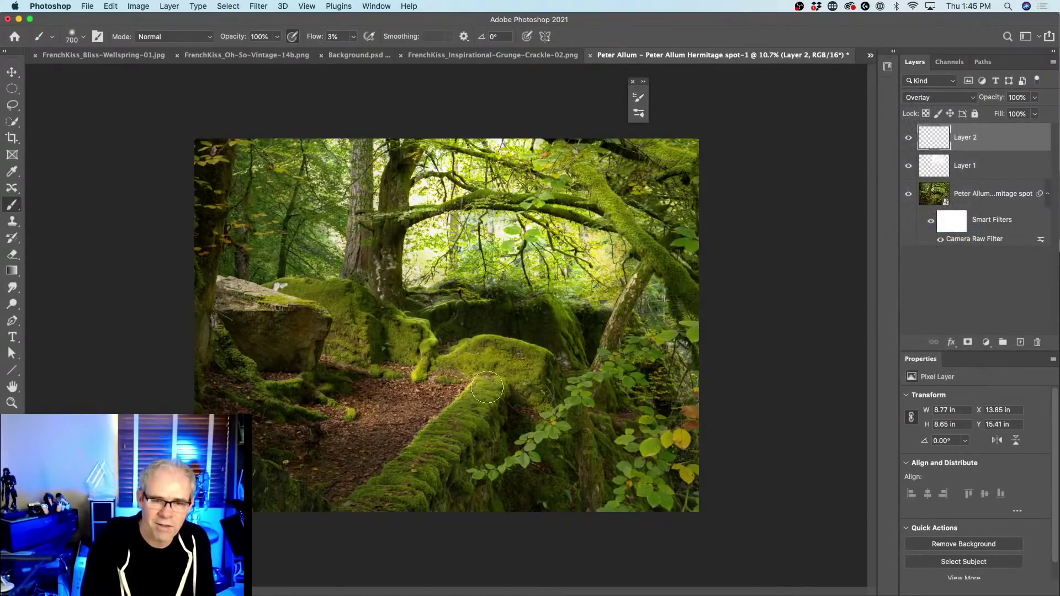
{"action": "mouse_move", "coordinate": [509, 372]}
{"action": "left_mouse_down"}
{"action": "mouse_move", "coordinate": [461, 361]}
{"action": "mouse_move", "coordinate": [399, 417]}
{"action": "mouse_move", "coordinate": [459, 377]}
{"action": "mouse_move", "coordinate": [411, 419]}
{"action": "mouse_move", "coordinate": [445, 363]}
{"action": "mouse_move", "coordinate": [379, 396]}
{"action": "mouse_move", "coordinate": [385, 380]}
{"action": "mouse_move", "coordinate": [370, 391]}
{"action": "mouse_move", "coordinate": [465, 365]}
{"action": "mouse_move", "coordinate": [375, 460]}
{"action": "mouse_move", "coordinate": [445, 319]}
{"action": "mouse_move", "coordinate": [327, 291]}
{"action": "mouse_move", "coordinate": [404, 352]}
{"action": "mouse_move", "coordinate": [423, 325]}
{"action": "mouse_move", "coordinate": [374, 324]}
{"action": "mouse_move", "coordinate": [459, 368]}
{"action": "mouse_move", "coordinate": [387, 355]}
{"action": "mouse_move", "coordinate": [547, 362]}
{"action": "mouse_move", "coordinate": [403, 355]}
{"action": "mouse_move", "coordinate": [507, 413]}
{"action": "mouse_move", "coordinate": [510, 379]}
{"action": "mouse_move", "coordinate": [418, 471]}
{"action": "mouse_move", "coordinate": [467, 408]}
{"action": "mouse_move", "coordinate": [407, 443]}
{"action": "mouse_move", "coordinate": [456, 384]}
{"action": "mouse_move", "coordinate": [378, 429]}
{"action": "mouse_move", "coordinate": [405, 380]}
{"action": "mouse_move", "coordinate": [394, 354]}
{"action": "mouse_move", "coordinate": [331, 395]}
{"action": "mouse_move", "coordinate": [340, 438]}
{"action": "mouse_move", "coordinate": [389, 443]}
{"action": "mouse_move", "coordinate": [409, 427]}
{"action": "mouse_move", "coordinate": [370, 425]}
{"action": "mouse_move", "coordinate": [398, 347]}
{"action": "mouse_move", "coordinate": [440, 339]}
{"action": "mouse_move", "coordinate": [436, 403]}
{"action": "mouse_move", "coordinate": [420, 389]}
{"action": "mouse_move", "coordinate": [347, 412]}
{"action": "mouse_move", "coordinate": [389, 444]}
{"action": "mouse_move", "coordinate": [407, 436]}
{"action": "mouse_move", "coordinate": [394, 397]}
{"action": "mouse_move", "coordinate": [412, 362]}
{"action": "mouse_move", "coordinate": [364, 396]}
{"action": "mouse_move", "coordinate": [459, 362]}
{"action": "mouse_move", "coordinate": [422, 426]}
{"action": "mouse_move", "coordinate": [467, 386]}
{"action": "mouse_move", "coordinate": [454, 359]}
{"action": "mouse_move", "coordinate": [465, 353]}
{"action": "mouse_move", "coordinate": [363, 308]}
{"action": "left_mouse_up"}
Brush light down the mound, path and rock edge, then lower opacity to 76%
{"action": "mouse_move", "coordinate": [398, 423]}
{"action": "left_mouse_down"}
{"action": "mouse_move", "coordinate": [448, 375]}
{"action": "mouse_move", "coordinate": [388, 449]}
{"action": "left_mouse_up"}
{"action": "mouse_move", "coordinate": [431, 349]}
{"action": "left_mouse_down"}
{"action": "mouse_move", "coordinate": [416, 330]}
{"action": "mouse_move", "coordinate": [397, 348]}
{"action": "mouse_move", "coordinate": [412, 335]}
{"action": "mouse_move", "coordinate": [402, 365]}
{"action": "mouse_move", "coordinate": [414, 342]}
{"action": "mouse_move", "coordinate": [390, 351]}
{"action": "mouse_move", "coordinate": [424, 359]}
{"action": "mouse_move", "coordinate": [385, 316]}
{"action": "mouse_move", "coordinate": [411, 358]}
{"action": "mouse_move", "coordinate": [383, 315]}
{"action": "mouse_move", "coordinate": [385, 367]}
{"action": "mouse_move", "coordinate": [365, 372]}
{"action": "mouse_move", "coordinate": [385, 321]}
{"action": "mouse_move", "coordinate": [412, 339]}
{"action": "mouse_move", "coordinate": [395, 352]}
{"action": "mouse_move", "coordinate": [460, 364]}
{"action": "mouse_move", "coordinate": [467, 307]}
{"action": "mouse_move", "coordinate": [430, 295]}
{"action": "mouse_move", "coordinate": [475, 287]}
{"action": "mouse_move", "coordinate": [460, 280]}
{"action": "mouse_move", "coordinate": [432, 296]}
{"action": "mouse_move", "coordinate": [543, 286]}
{"action": "mouse_move", "coordinate": [415, 283]}
{"action": "mouse_move", "coordinate": [518, 256]}
{"action": "mouse_move", "coordinate": [537, 270]}
{"action": "mouse_move", "coordinate": [454, 298]}
{"action": "mouse_move", "coordinate": [577, 289]}
{"action": "mouse_move", "coordinate": [522, 286]}
{"action": "mouse_move", "coordinate": [574, 298]}
{"action": "mouse_move", "coordinate": [416, 224]}
{"action": "mouse_move", "coordinate": [422, 199]}
{"action": "mouse_move", "coordinate": [524, 178]}
{"action": "mouse_move", "coordinate": [517, 313]}
{"action": "mouse_move", "coordinate": [405, 388]}
{"action": "mouse_move", "coordinate": [474, 370]}
{"action": "mouse_move", "coordinate": [419, 446]}
{"action": "mouse_move", "coordinate": [535, 348]}
{"action": "mouse_move", "coordinate": [435, 382]}
{"action": "mouse_move", "coordinate": [477, 354]}
{"action": "mouse_move", "coordinate": [355, 422]}
{"action": "mouse_move", "coordinate": [431, 355]}
{"action": "mouse_move", "coordinate": [434, 384]}
{"action": "mouse_move", "coordinate": [381, 432]}
{"action": "mouse_move", "coordinate": [438, 370]}
{"action": "mouse_move", "coordinate": [380, 390]}
{"action": "mouse_move", "coordinate": [389, 420]}
{"action": "mouse_move", "coordinate": [425, 355]}
{"action": "mouse_move", "coordinate": [412, 433]}
{"action": "mouse_move", "coordinate": [452, 383]}
{"action": "mouse_move", "coordinate": [586, 336]}
{"action": "left_mouse_up"}
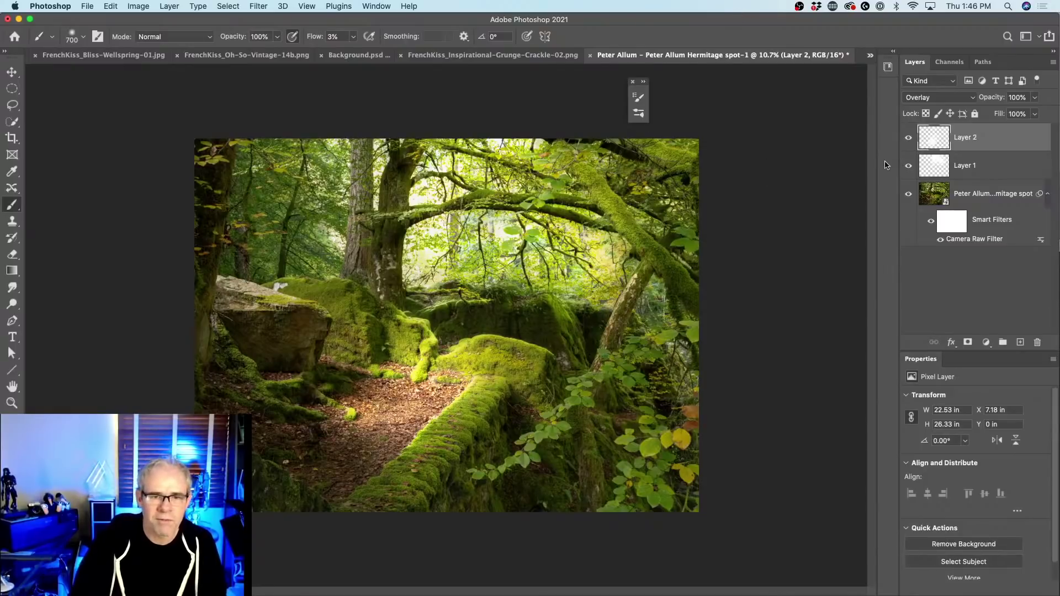
{"action": "left_click_drag", "start_coordinate": [995, 98], "coordinate": [949, 104]}
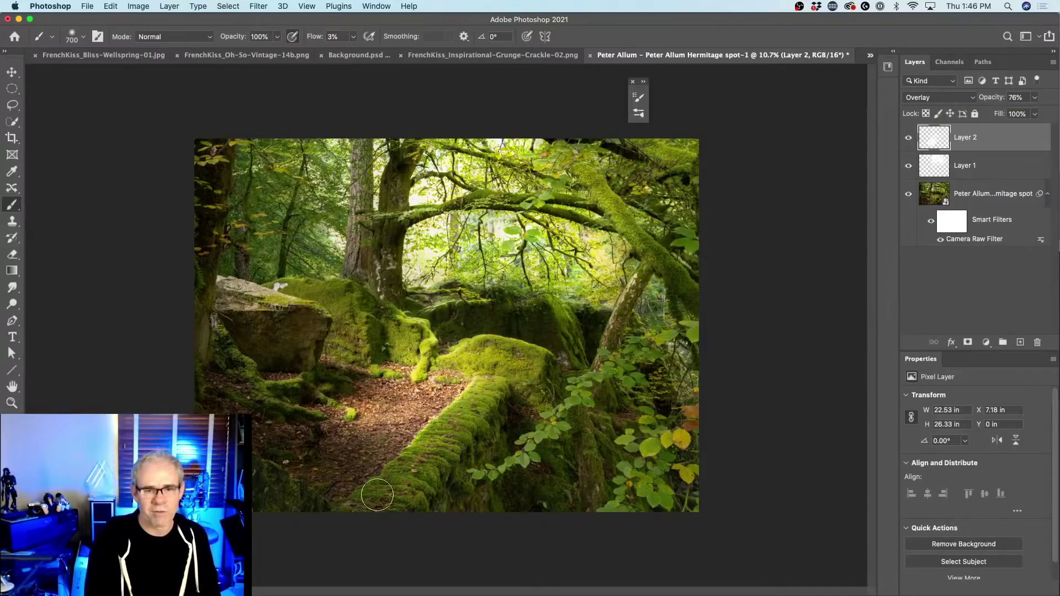
Zoom into the lower mossy wall and shrink the brush to 60 for highlight detail
{"action": "key", "text": "bracketleft"}
{"action": "key", "text": "bracketleft"}
{"action": "key", "text": "bracketleft"}
{"action": "key", "text": "bracketleft"}
{"action": "key", "text": "bracketleft"}
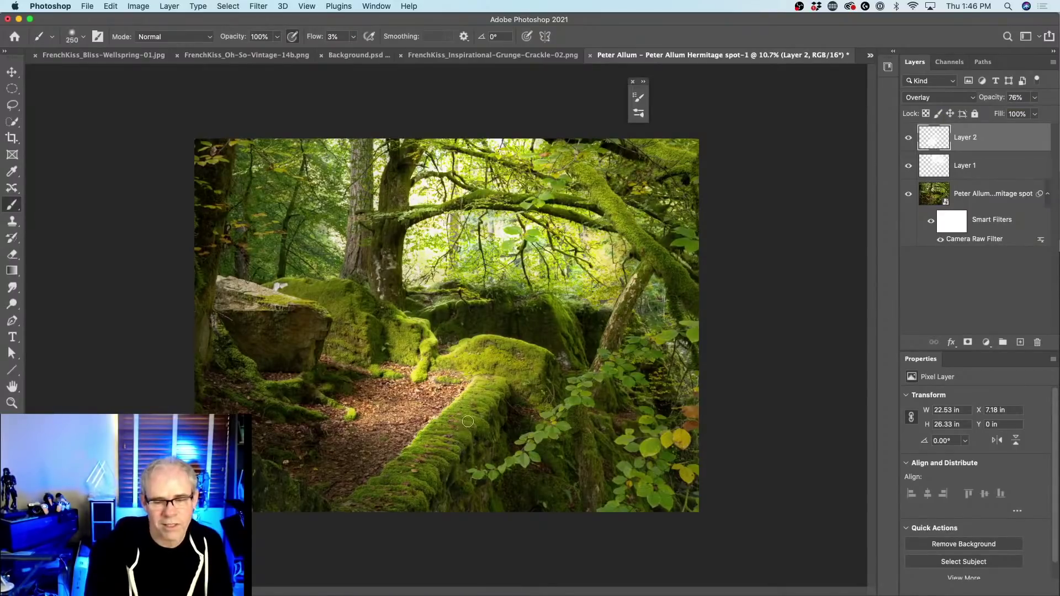
{"action": "scroll", "coordinate": [478, 402], "scroll_direction": "up", "scroll_amount": 6}
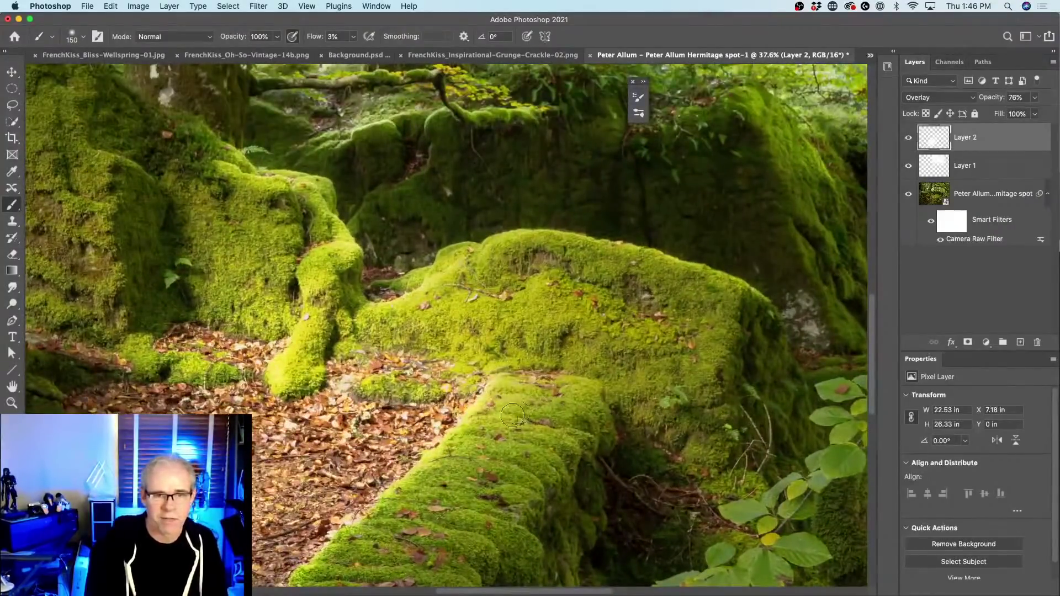
{"action": "left_click_drag", "start_coordinate": [512, 415], "coordinate": [503, 303]}
{"action": "key", "text": "bracketleft"}
{"action": "key", "text": "bracketleft"}
{"action": "key", "text": "bracketleft"}
{"action": "key", "text": "bracketleft"}
{"action": "key", "text": "bracketleft"}
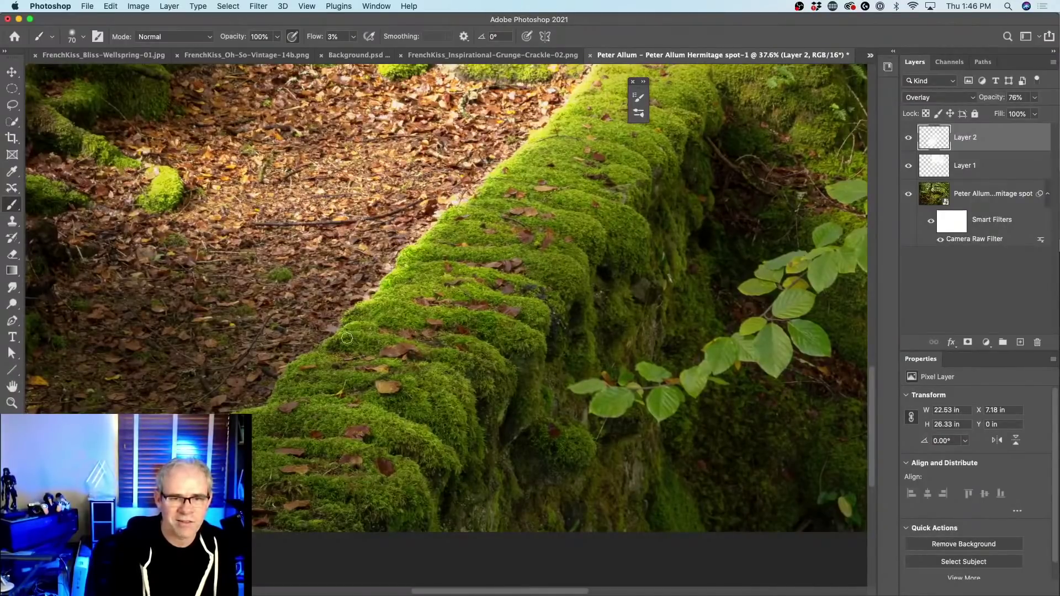
{"action": "key", "text": "bracketleft"}
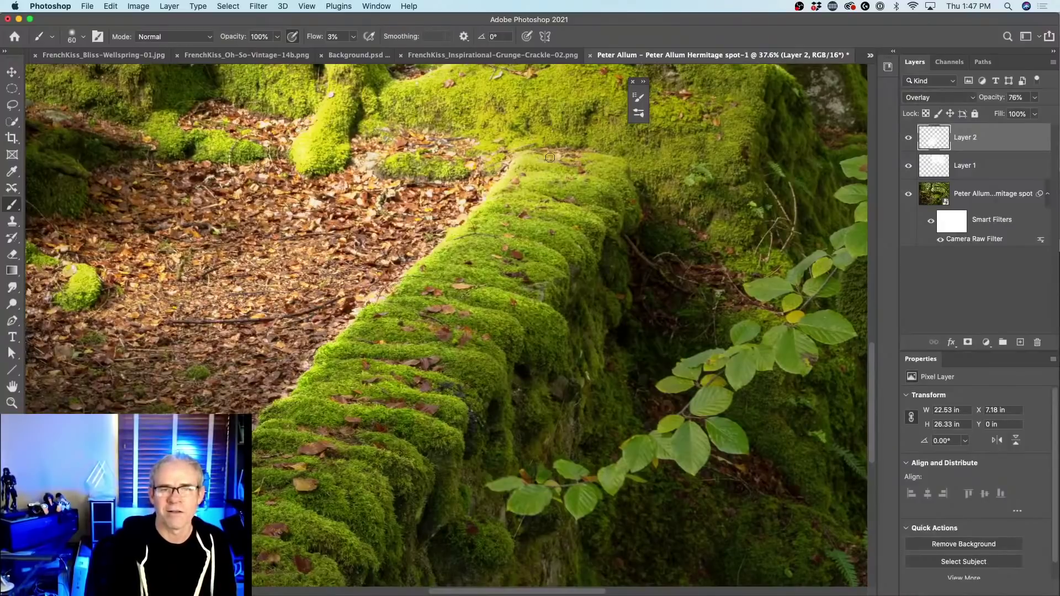
Zoom out to the whole image and toggle Layer 2 off and on to compare
{"action": "scroll", "coordinate": [503, 236], "scroll_direction": "up", "scroll_amount": 5}
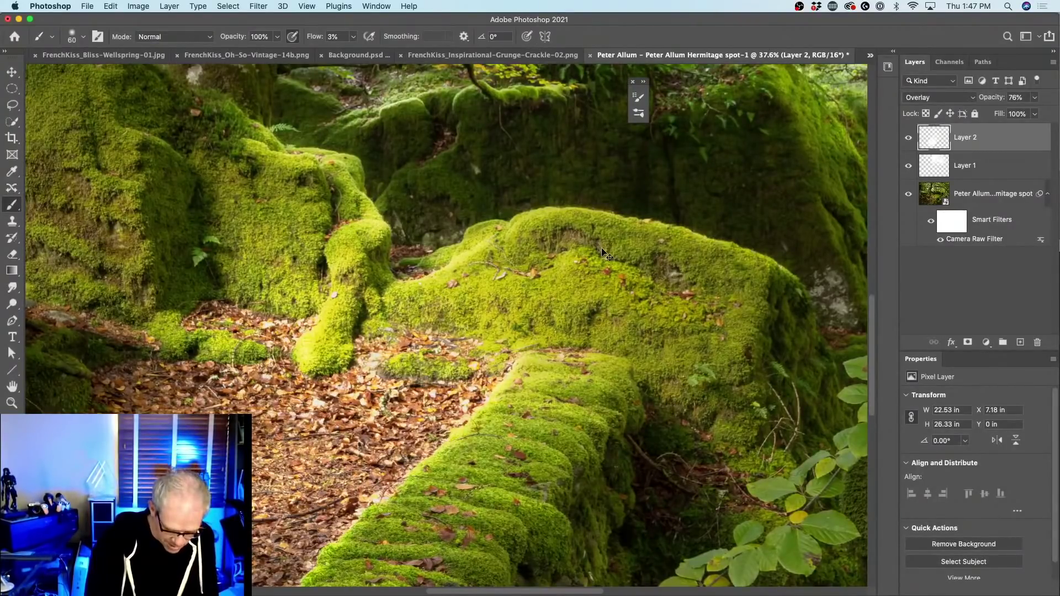
{"action": "key", "text": "super+0"}
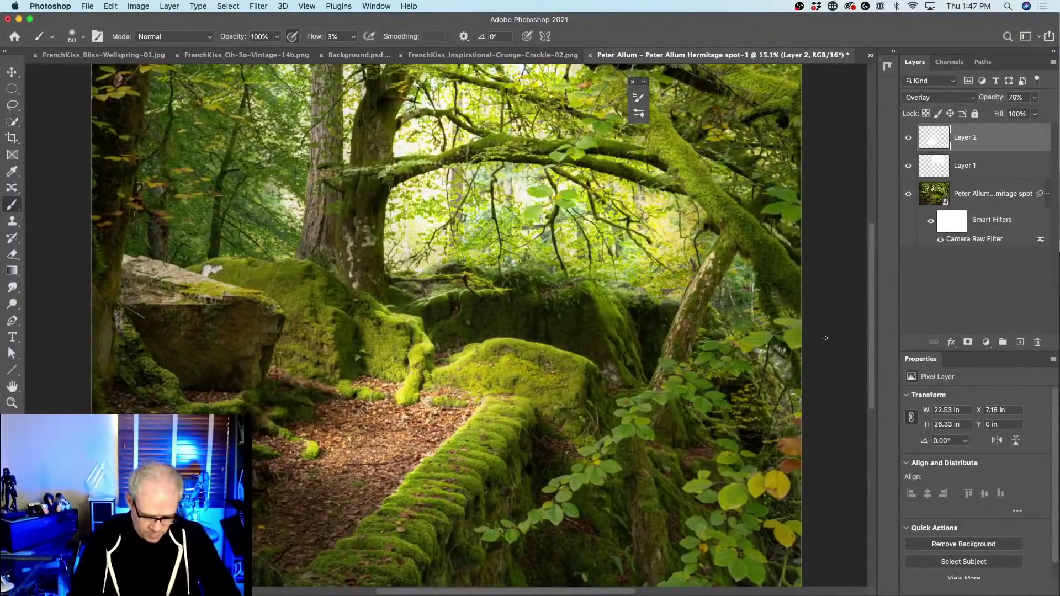
{"action": "left_click", "coordinate": [907, 138]}
{"action": "left_click", "coordinate": [908, 138]}
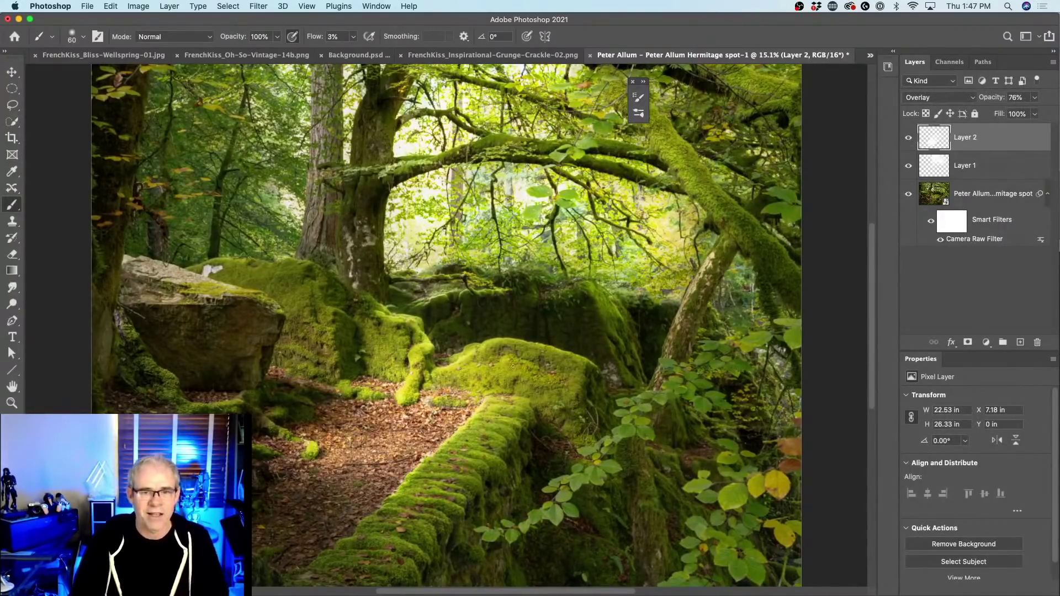
{"action": "left_click", "coordinate": [909, 198], "text": "alt"}
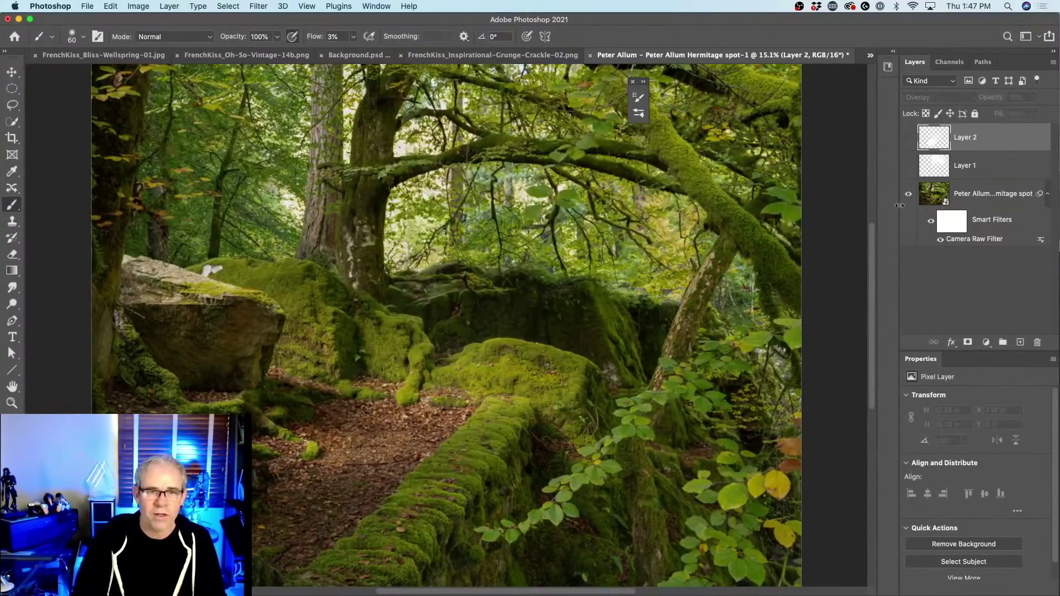
{"action": "left_click", "coordinate": [929, 223]}
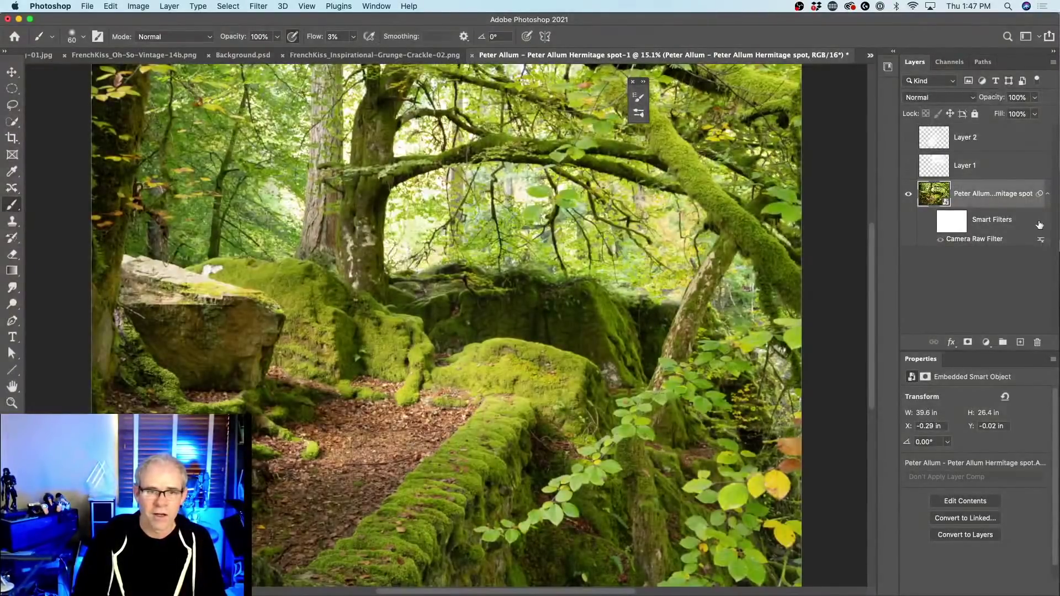
{"action": "left_click", "coordinate": [930, 220]}
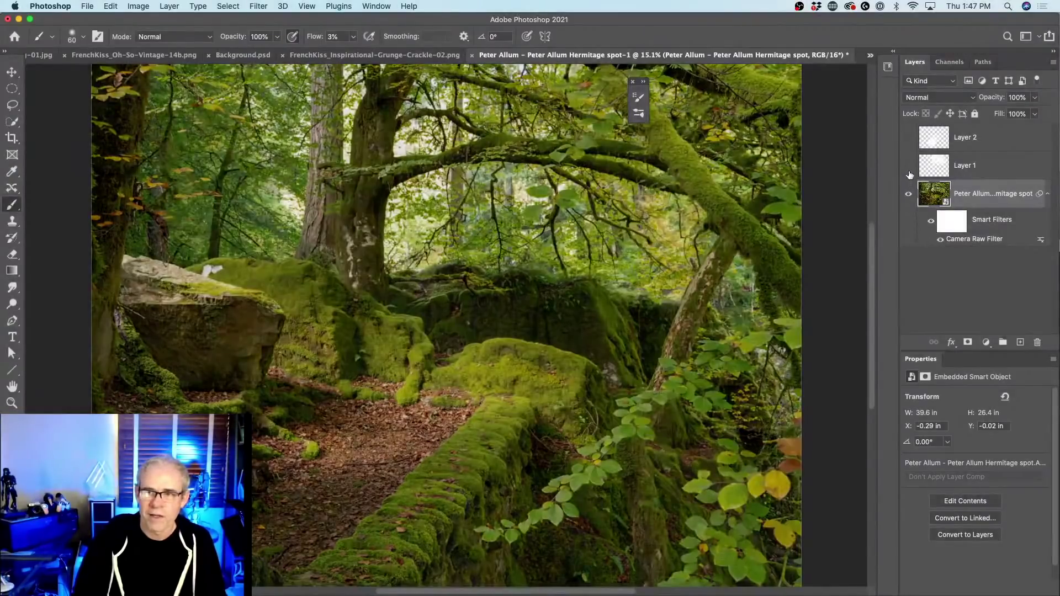
{"action": "left_click_drag", "start_coordinate": [910, 174], "coordinate": [911, 146]}
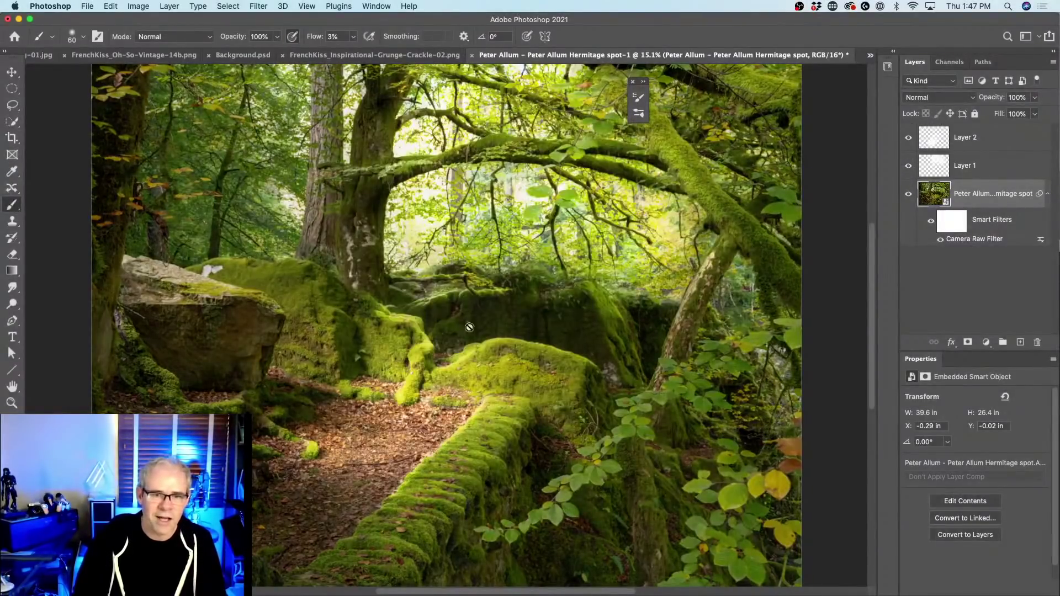
{"action": "scroll", "coordinate": [613, 285], "scroll_direction": "down", "scroll_amount": 1}
{"action": "scroll", "coordinate": [625, 273], "scroll_direction": "down", "scroll_amount": 1}
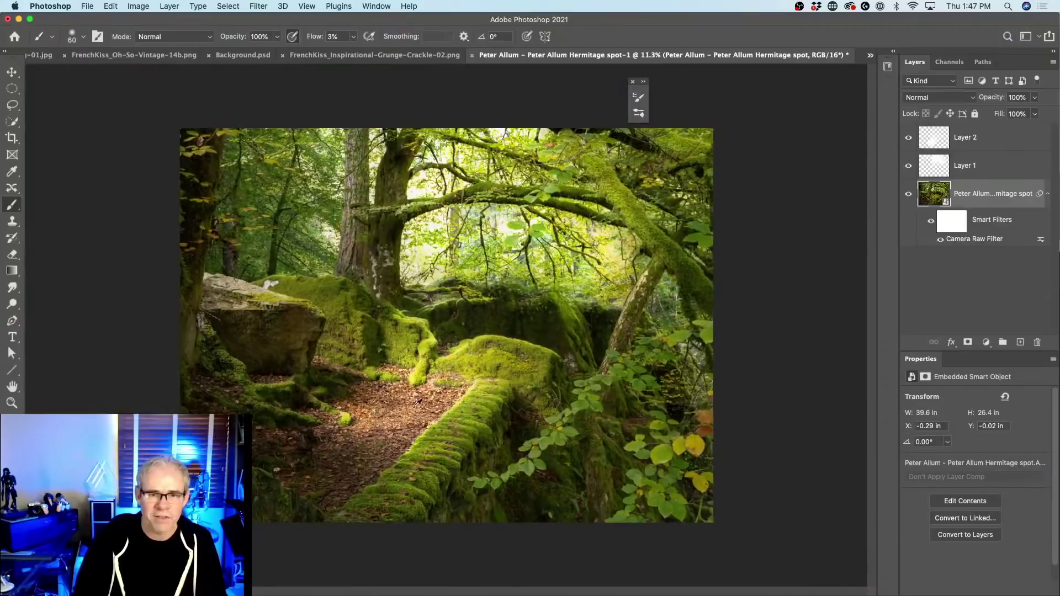
{"action": "left_click", "coordinate": [986, 143]}
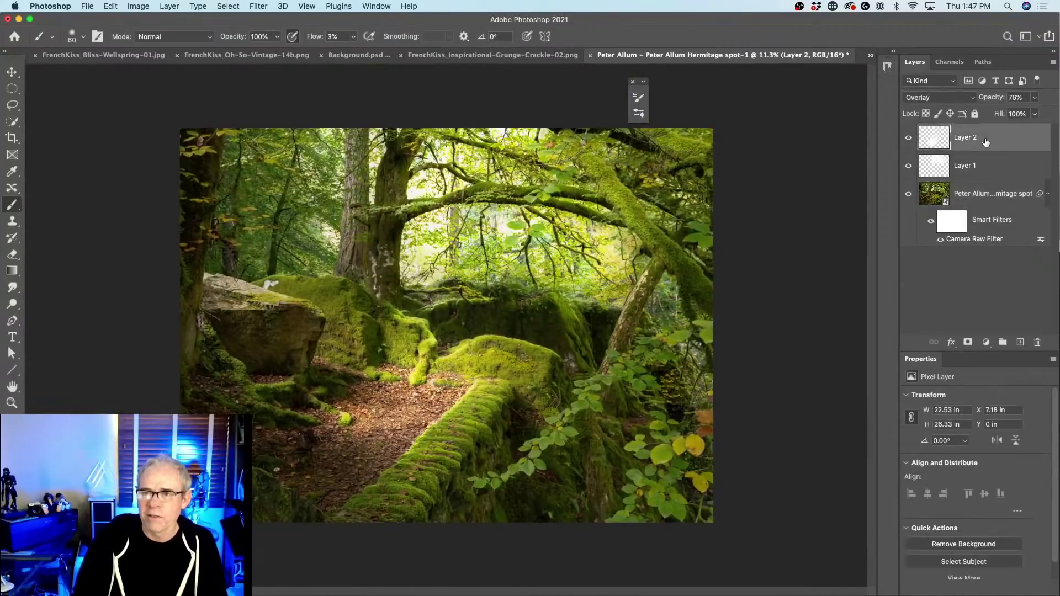
Add Layer 3 in Overlay mode and enlarge the brush beyond 1100
{"action": "left_click", "coordinate": [1020, 343]}
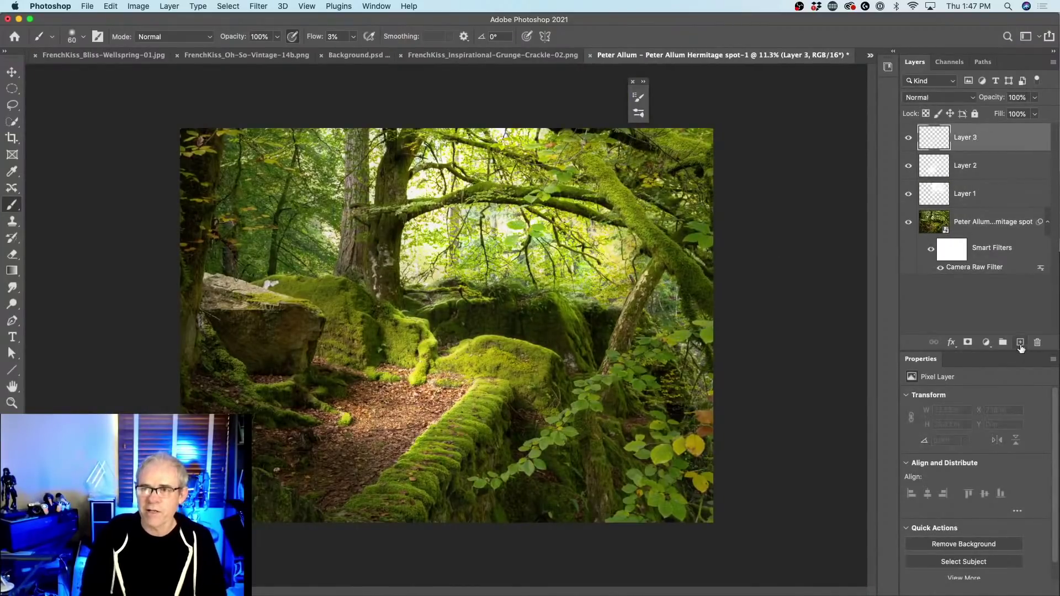
{"action": "left_click", "coordinate": [941, 100]}
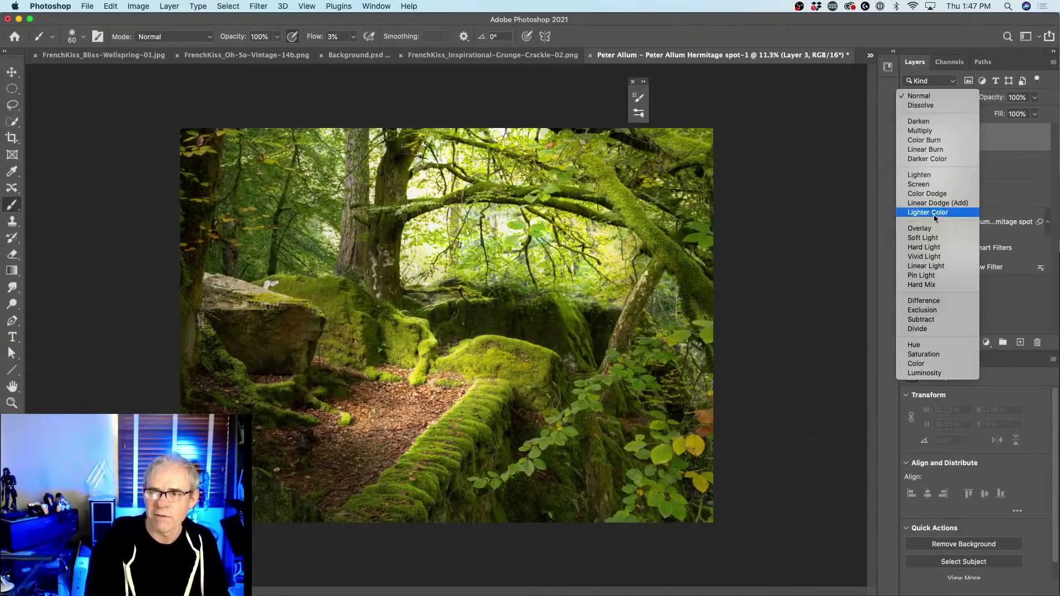
{"action": "left_click", "coordinate": [817, 332]}
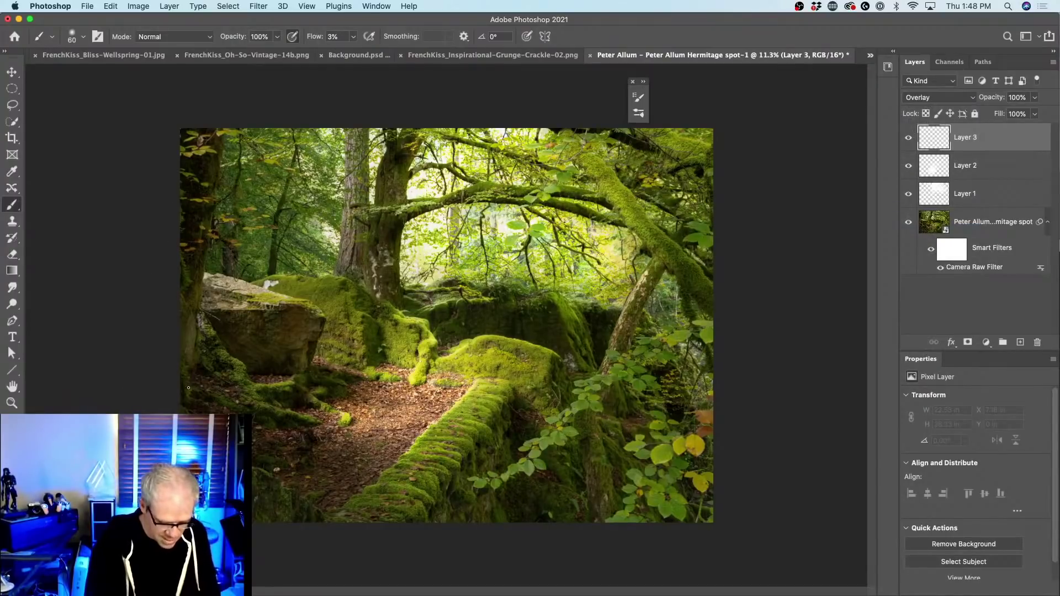
{"action": "key", "text": "bracketright"}
{"action": "key", "text": "bracketright"}
{"action": "key", "text": "bracketright"}
{"action": "key", "text": "bracketright"}
{"action": "key", "text": "bracketright"}
{"action": "key", "text": "bracketright"}
{"action": "key", "text": "bracketright"}
{"action": "key", "text": "bracketright"}
{"action": "key", "text": "bracketright"}
{"action": "key", "text": "bracketright"}
{"action": "key", "text": "bracketright"}
{"action": "key", "text": "bracketright"}
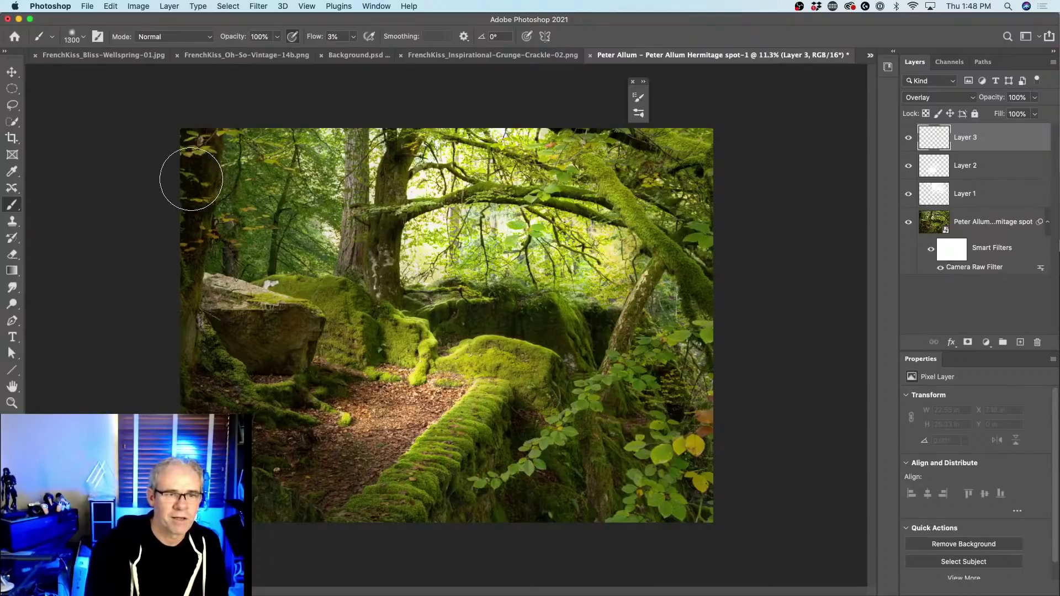
{"action": "key", "text": "bracketright"}
{"action": "key", "text": "bracketright"}
{"action": "key", "text": "bracketright"}
{"action": "key", "text": "bracketright"}
{"action": "key", "text": "bracketright"}
{"action": "key", "text": "bracketright"}
{"action": "key", "text": "bracketright"}
{"action": "key", "text": "bracketright"}
{"action": "key", "text": "bracketright"}
{"action": "key", "text": "bracketright"}
{"action": "key", "text": "bracketright"}
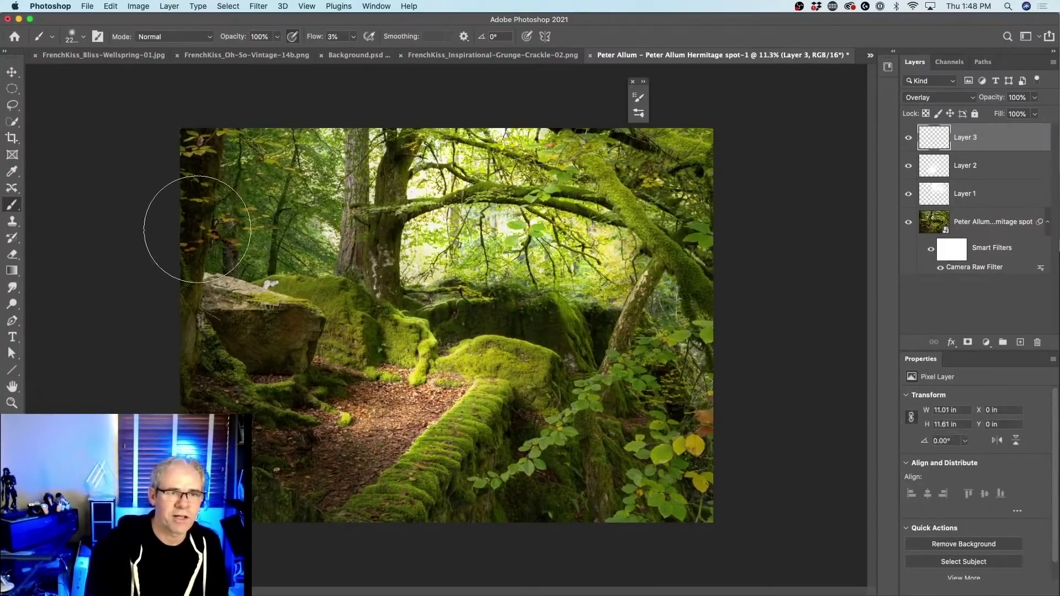
Darken the lower, lower-right and upper edges, then hide Layers 1–3 to compare
{"action": "mouse_move", "coordinate": [135, 395]}
{"action": "left_mouse_down"}
{"action": "mouse_move", "coordinate": [268, 538]}
{"action": "mouse_move", "coordinate": [414, 542]}
{"action": "mouse_move", "coordinate": [348, 556]}
{"action": "mouse_move", "coordinate": [589, 379]}
{"action": "mouse_move", "coordinate": [421, 573]}
{"action": "mouse_move", "coordinate": [557, 434]}
{"action": "mouse_move", "coordinate": [469, 523]}
{"action": "mouse_move", "coordinate": [497, 461]}
{"action": "mouse_move", "coordinate": [535, 452]}
{"action": "mouse_move", "coordinate": [373, 530]}
{"action": "left_mouse_up"}
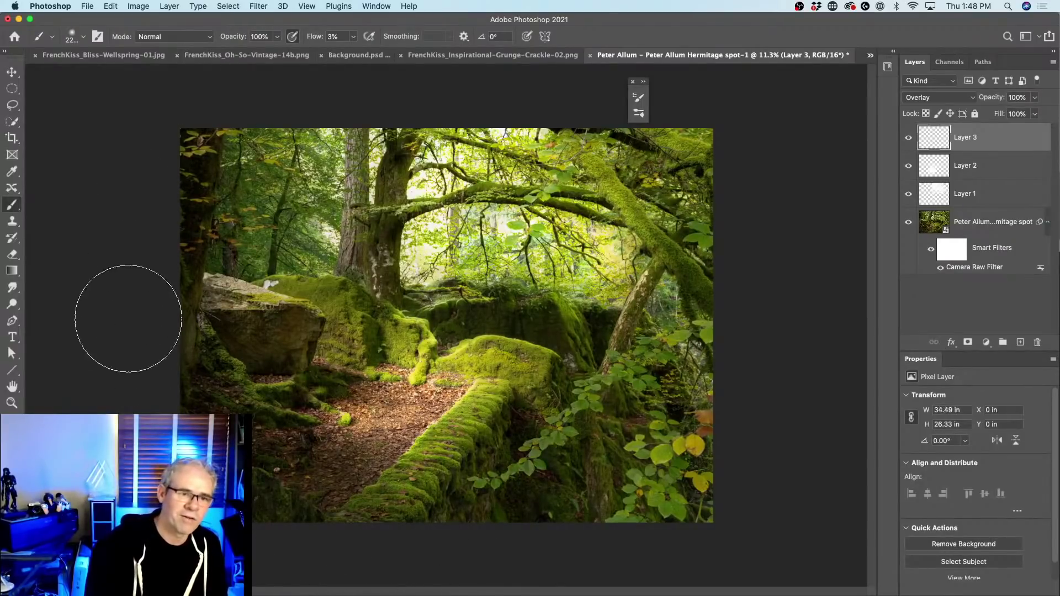
{"action": "mouse_move", "coordinate": [126, 337]}
{"action": "left_mouse_down"}
{"action": "mouse_move", "coordinate": [327, 551]}
{"action": "mouse_move", "coordinate": [602, 459]}
{"action": "mouse_move", "coordinate": [453, 543]}
{"action": "mouse_move", "coordinate": [570, 427]}
{"action": "mouse_move", "coordinate": [611, 328]}
{"action": "mouse_move", "coordinate": [494, 519]}
{"action": "mouse_move", "coordinate": [458, 529]}
{"action": "mouse_move", "coordinate": [612, 496]}
{"action": "mouse_move", "coordinate": [702, 496]}
{"action": "mouse_move", "coordinate": [713, 469]}
{"action": "mouse_move", "coordinate": [695, 251]}
{"action": "mouse_move", "coordinate": [724, 504]}
{"action": "mouse_move", "coordinate": [725, 216]}
{"action": "mouse_move", "coordinate": [762, 89]}
{"action": "mouse_move", "coordinate": [723, 237]}
{"action": "mouse_move", "coordinate": [723, 545]}
{"action": "mouse_move", "coordinate": [724, 210]}
{"action": "mouse_move", "coordinate": [806, 67]}
{"action": "mouse_move", "coordinate": [740, 259]}
{"action": "mouse_move", "coordinate": [699, 305]}
{"action": "mouse_move", "coordinate": [747, 119]}
{"action": "mouse_move", "coordinate": [696, 267]}
{"action": "mouse_move", "coordinate": [717, 149]}
{"action": "mouse_move", "coordinate": [757, 193]}
{"action": "left_mouse_up"}
{"action": "mouse_move", "coordinate": [284, 107]}
{"action": "left_mouse_down"}
{"action": "mouse_move", "coordinate": [194, 194]}
{"action": "mouse_move", "coordinate": [166, 249]}
{"action": "mouse_move", "coordinate": [201, 201]}
{"action": "mouse_move", "coordinate": [679, 176]}
{"action": "mouse_move", "coordinate": [671, 162]}
{"action": "mouse_move", "coordinate": [488, 164]}
{"action": "mouse_move", "coordinate": [485, 130]}
{"action": "mouse_move", "coordinate": [473, 131]}
{"action": "left_mouse_up"}
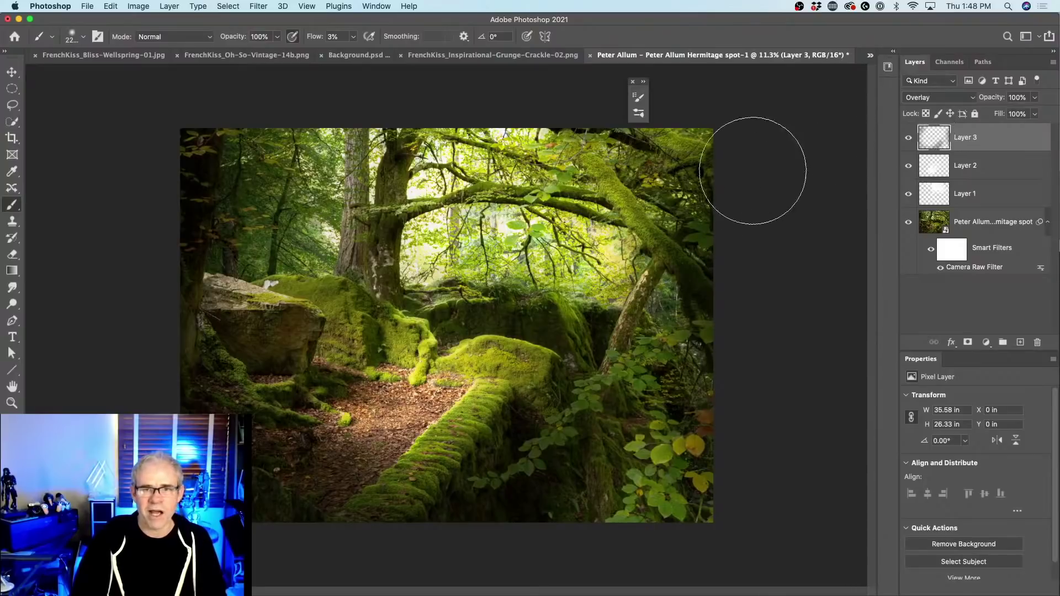
{"action": "left_click", "coordinate": [11, 73]}
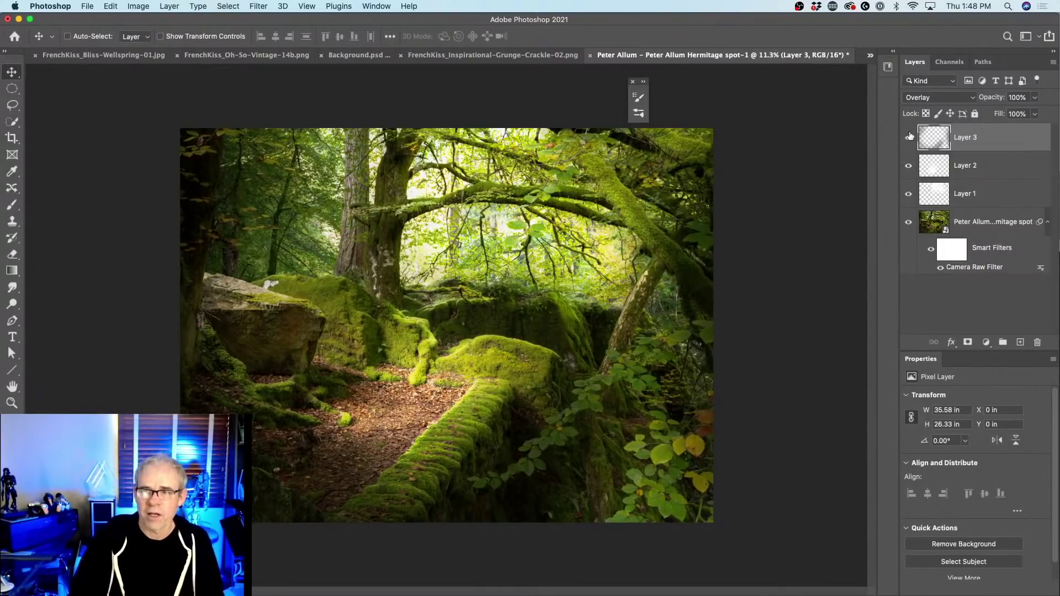
{"action": "mouse_move", "coordinate": [909, 139]}
{"action": "left_mouse_down"}
{"action": "mouse_move", "coordinate": [905, 192]}
{"action": "mouse_move", "coordinate": [905, 138]}
{"action": "left_mouse_up"}
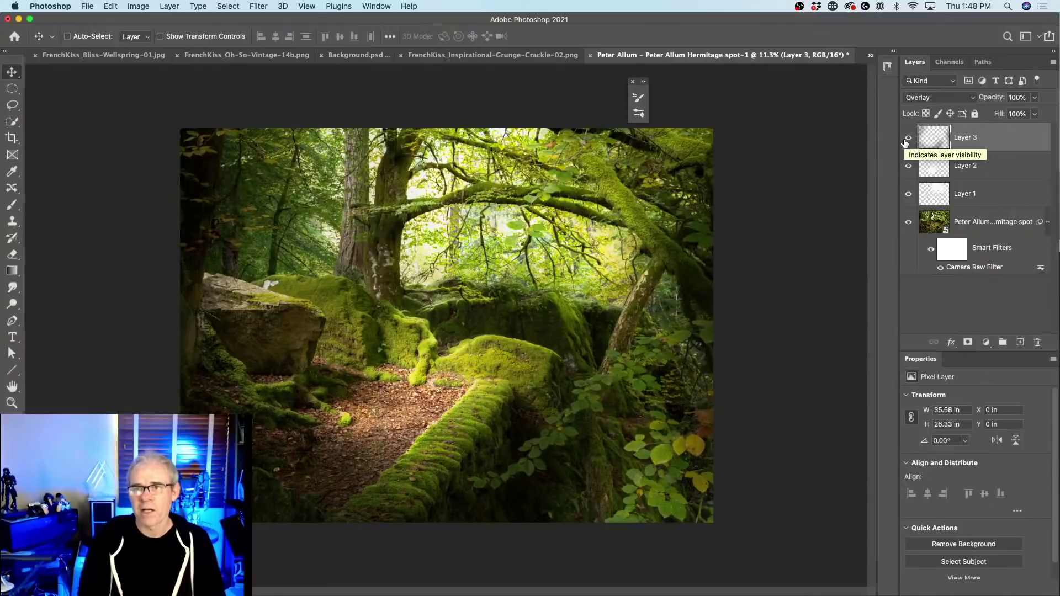
Add Layer 4 with the Gradient tool and a bright yellow foreground colour
{"action": "left_click", "coordinate": [1020, 343]}
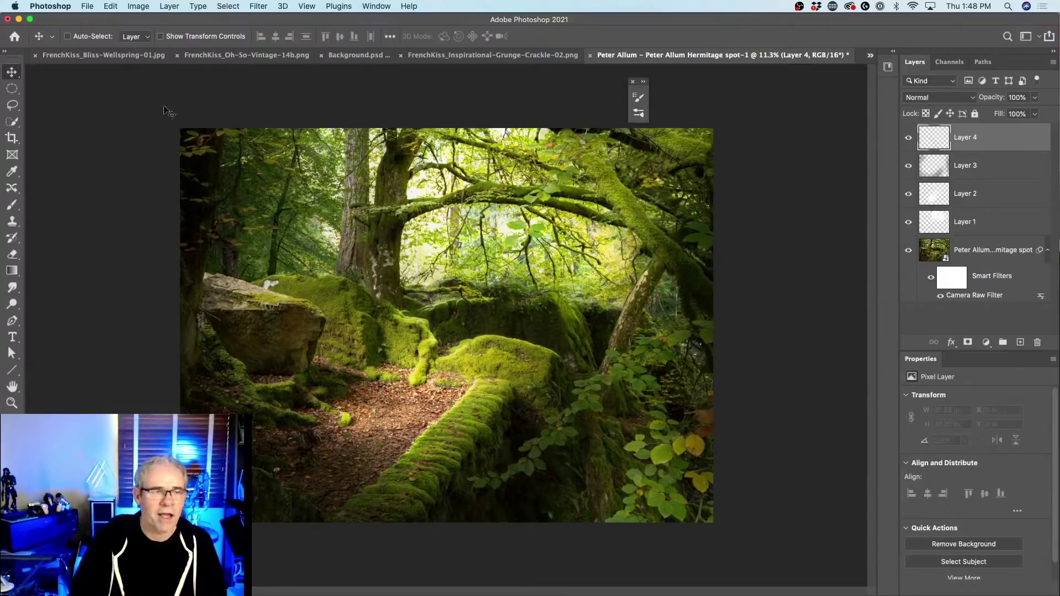
{"action": "left_click", "coordinate": [13, 271]}
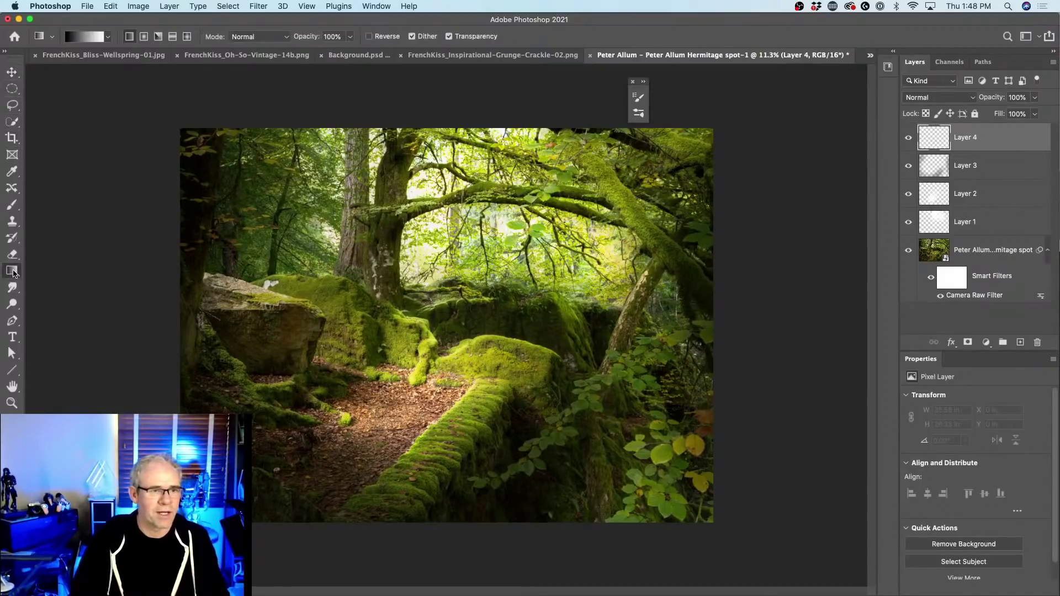
{"action": "left_click", "coordinate": [108, 36]}
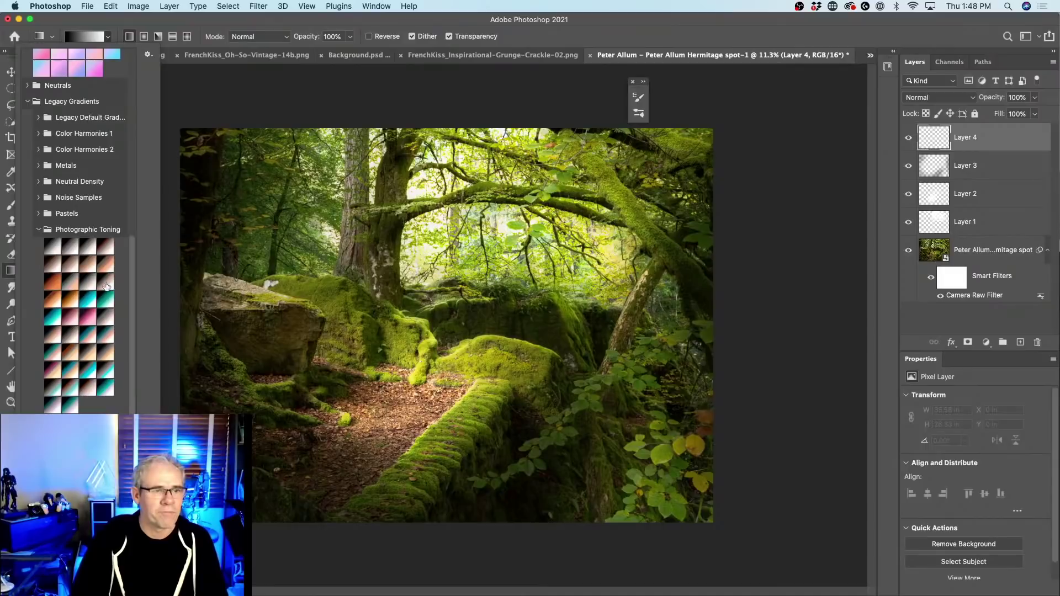
{"action": "left_click_drag", "start_coordinate": [138, 336], "coordinate": [169, 94]}
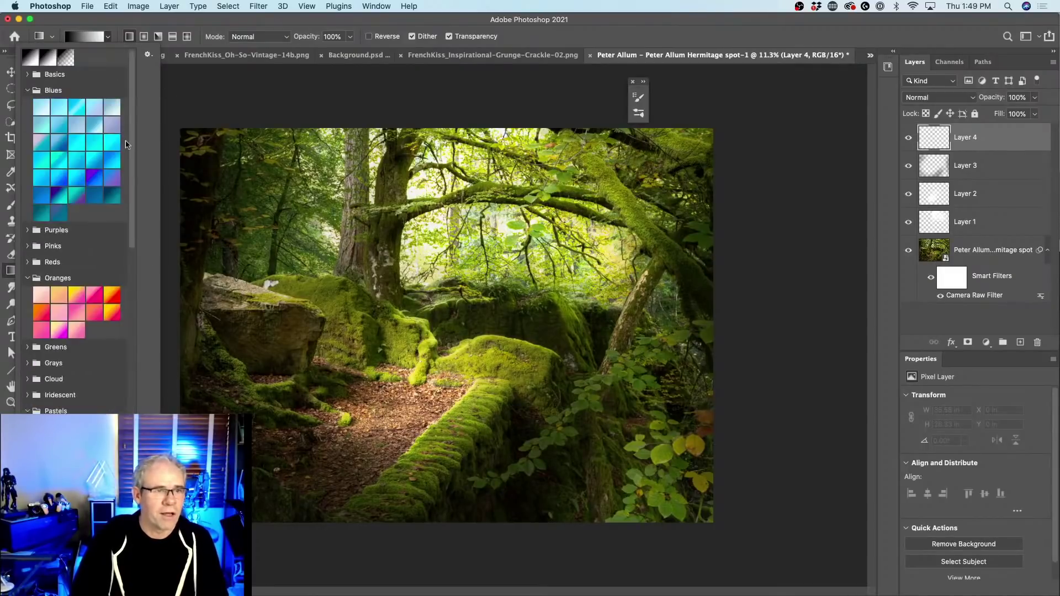
{"action": "left_click", "coordinate": [10, 436]}
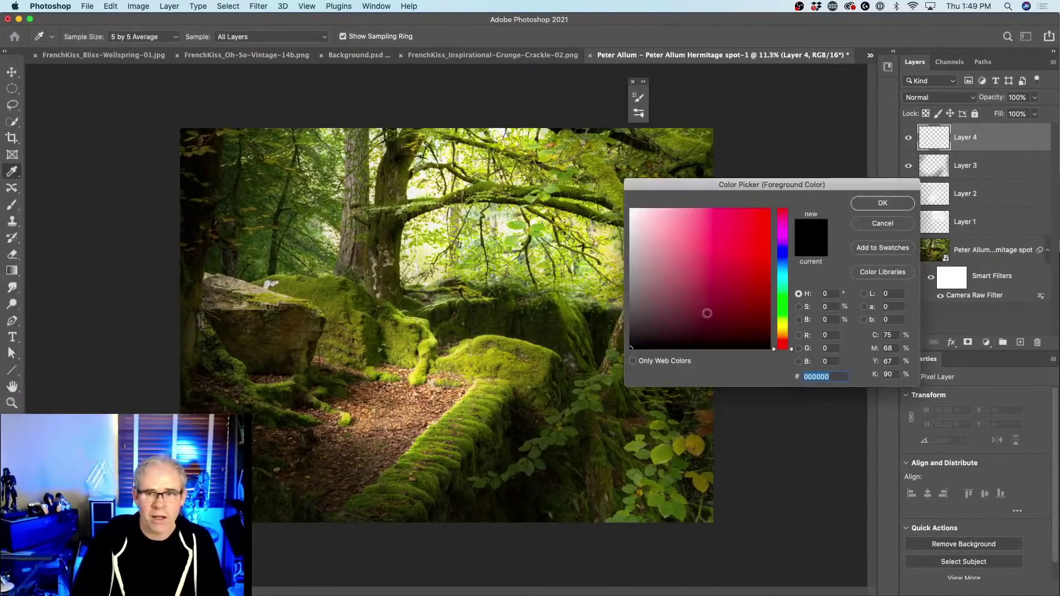
{"action": "mouse_move", "coordinate": [789, 324]}
{"action": "left_mouse_down"}
{"action": "mouse_move", "coordinate": [786, 338]}
{"action": "mouse_move", "coordinate": [786, 329]}
{"action": "left_mouse_up"}
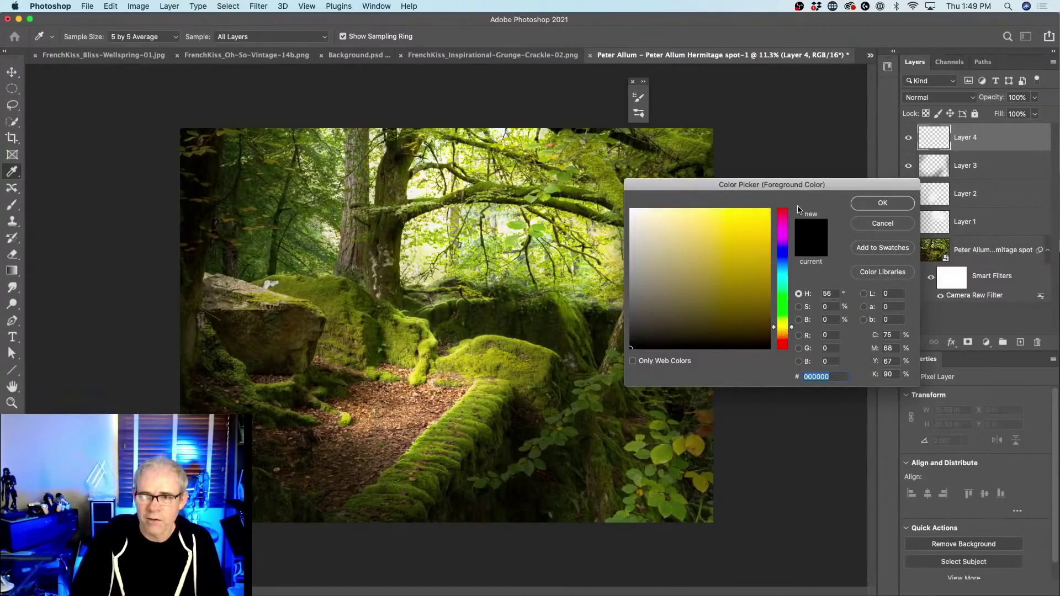
{"action": "left_click", "coordinate": [767, 211]}
{"action": "left_click", "coordinate": [882, 202]}
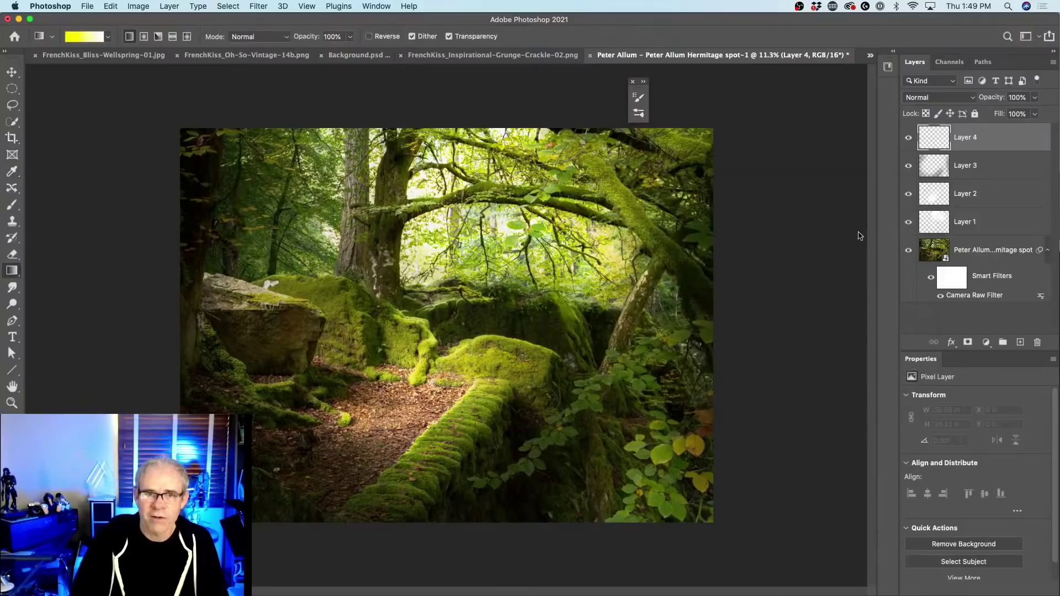
Draw a small radial yellow-to-transparent glow at the top centre of the forest
{"action": "left_click", "coordinate": [144, 37]}
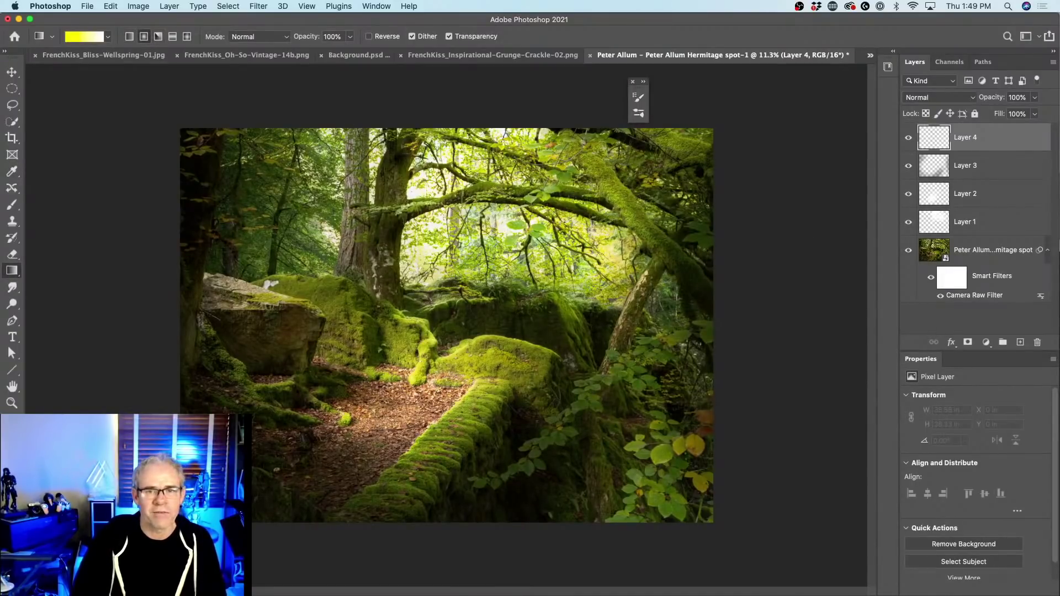
{"action": "left_click_drag", "start_coordinate": [510, 222], "coordinate": [508, 223]}
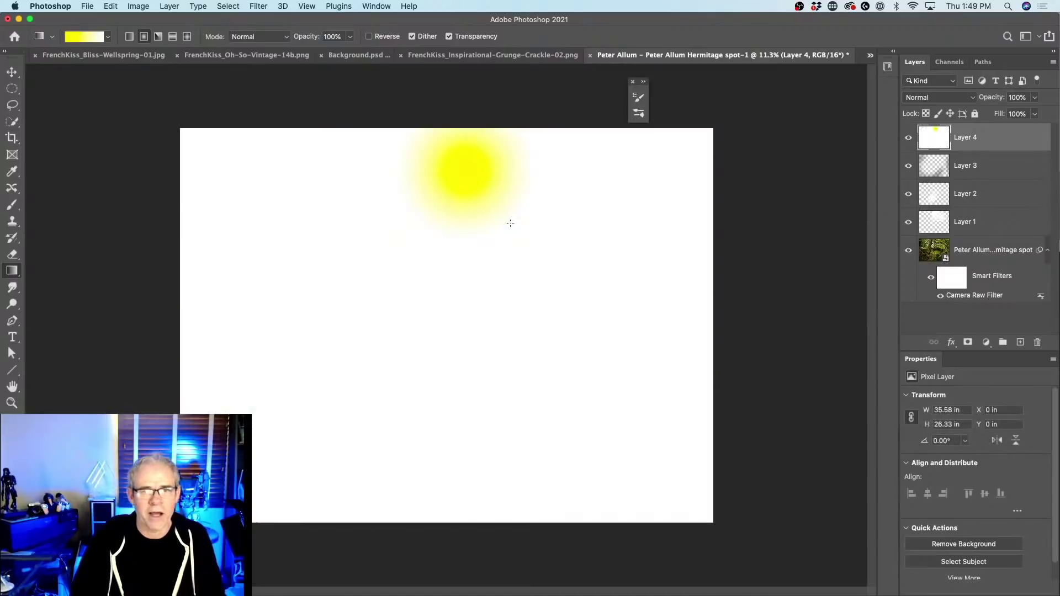
{"action": "key", "text": "super+z"}
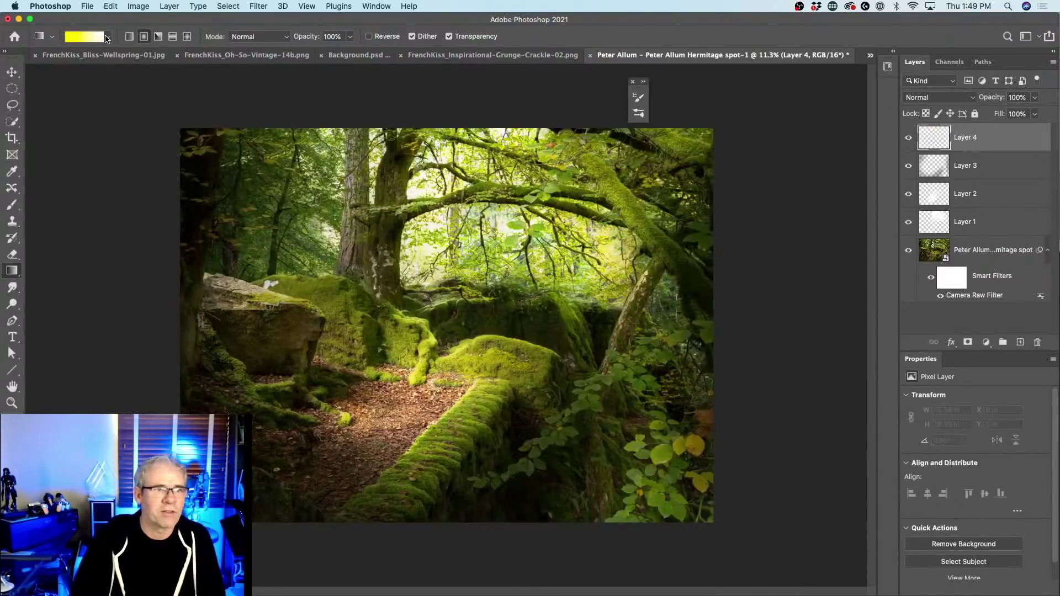
{"action": "left_click", "coordinate": [107, 38]}
{"action": "left_click", "coordinate": [69, 62]}
{"action": "left_click", "coordinate": [166, 21]}
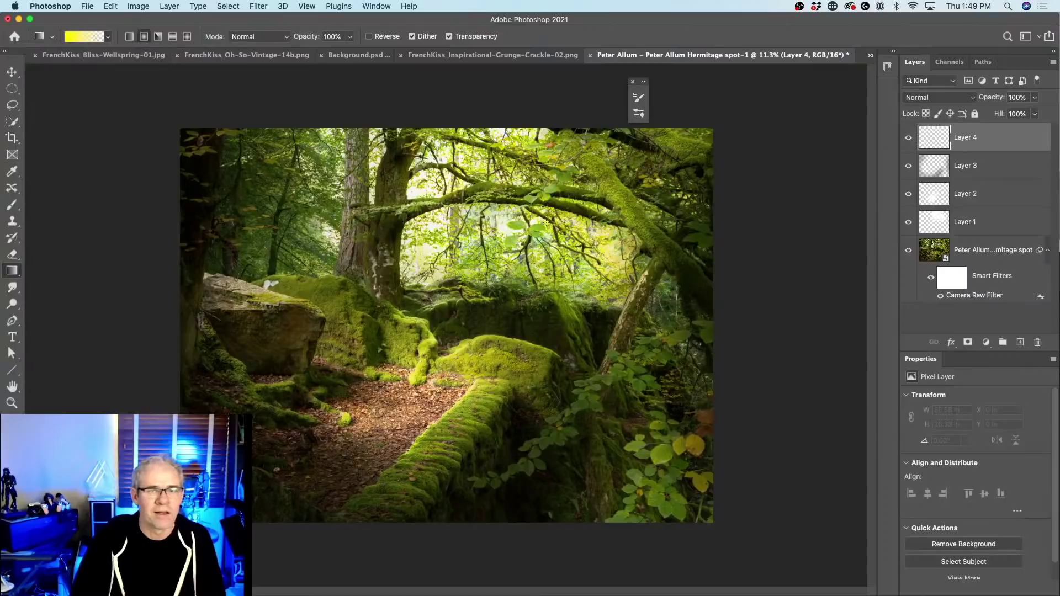
{"action": "left_click_drag", "start_coordinate": [487, 197], "coordinate": [733, 454]}
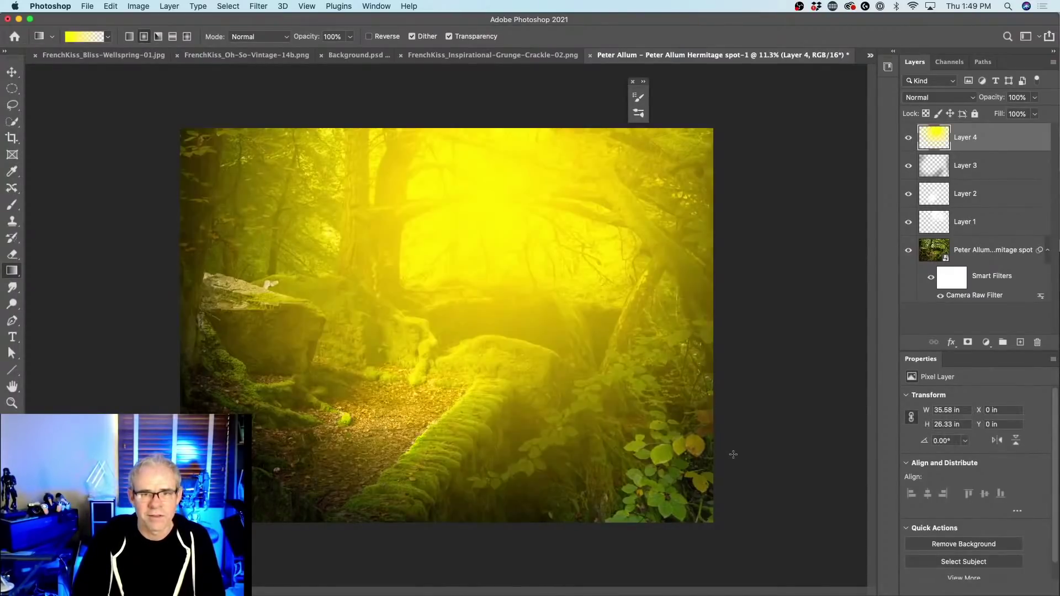
{"action": "key", "text": "super+z"}
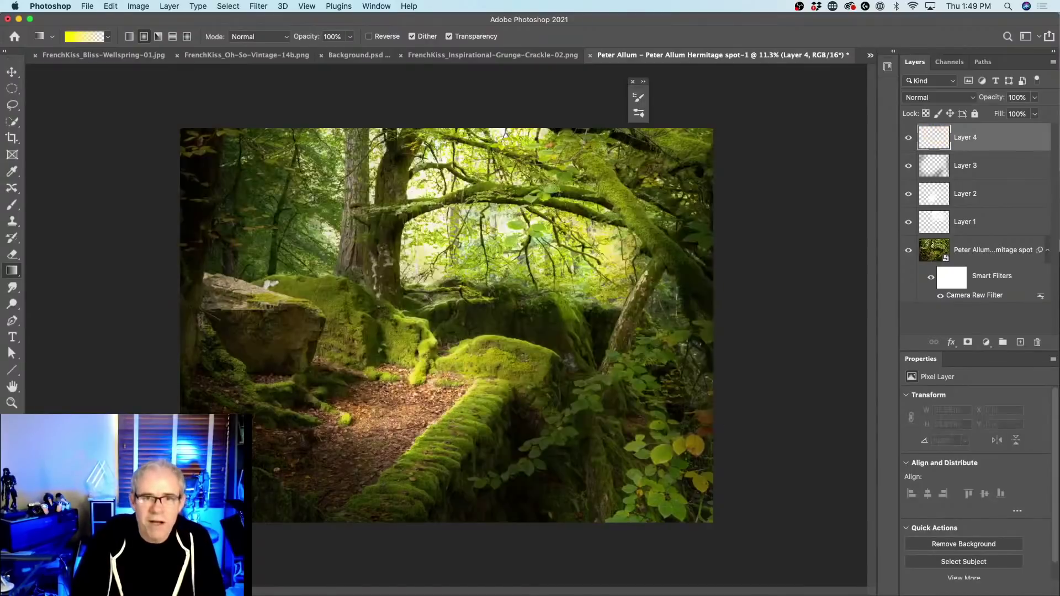
{"action": "left_click_drag", "start_coordinate": [588, 285], "coordinate": [598, 310]}
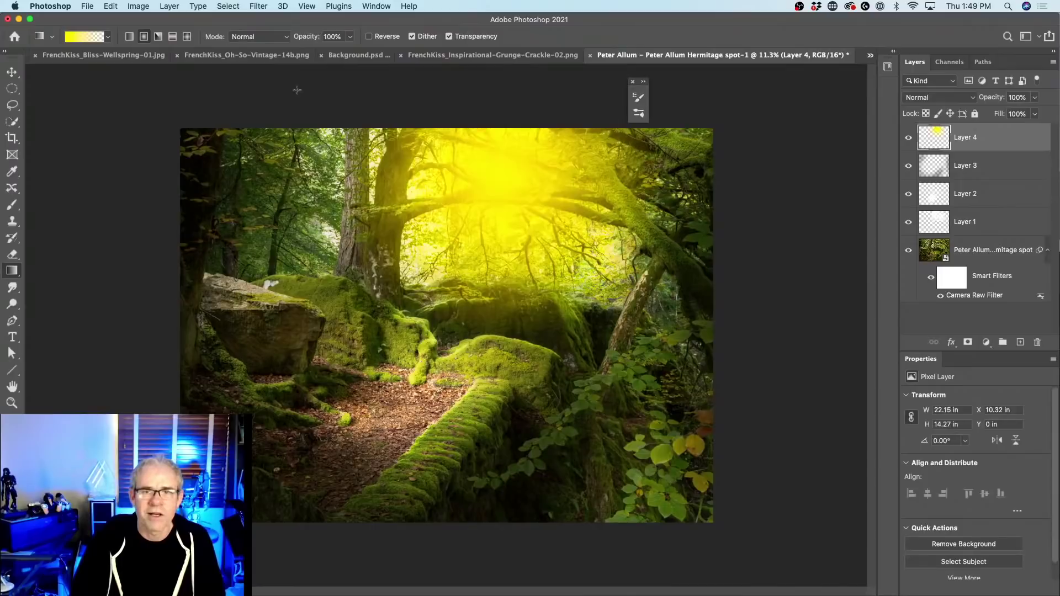
Try Lighten and Screen on Layer 4 at 22% opacity, settling on Hard Light
{"action": "left_click", "coordinate": [928, 98]}
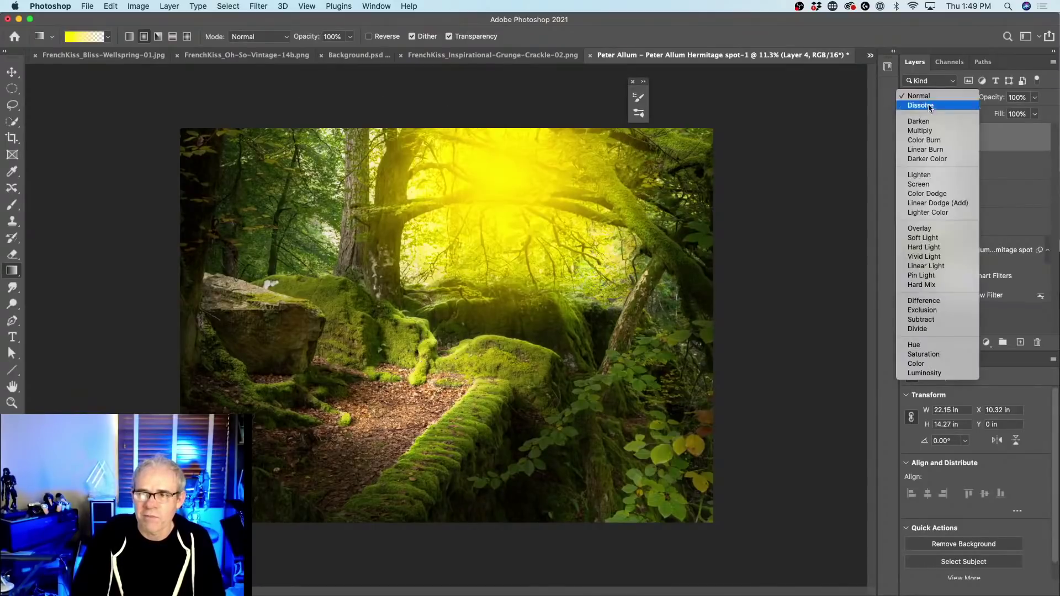
{"action": "left_click", "coordinate": [937, 174]}
{"action": "left_click_drag", "start_coordinate": [987, 99], "coordinate": [935, 102]}
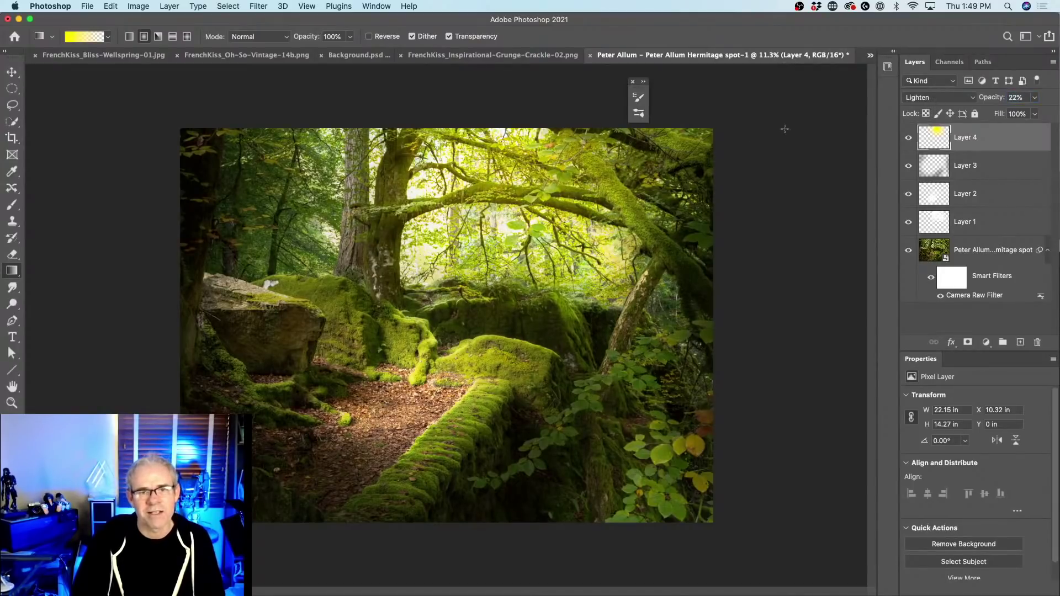
{"action": "left_click", "coordinate": [942, 99]}
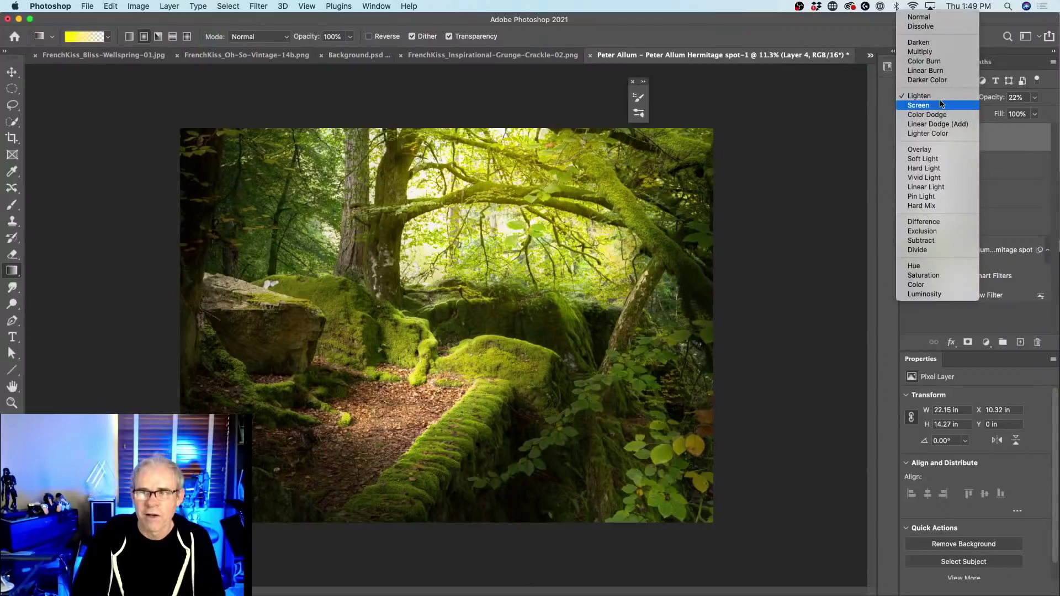
{"action": "left_click", "coordinate": [942, 104]}
{"action": "left_click", "coordinate": [938, 104]}
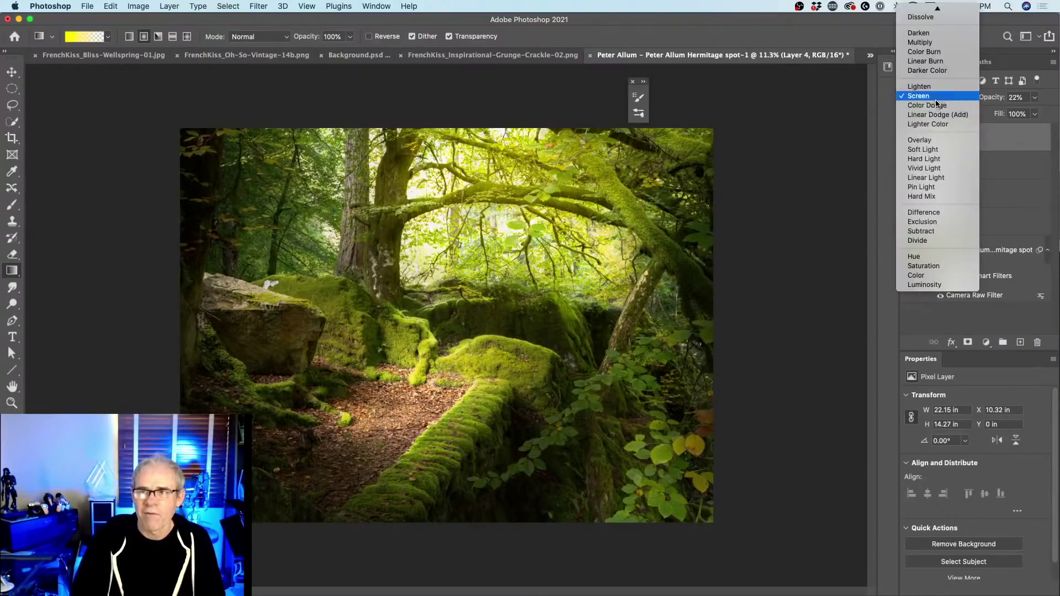
{"action": "left_click", "coordinate": [938, 160]}
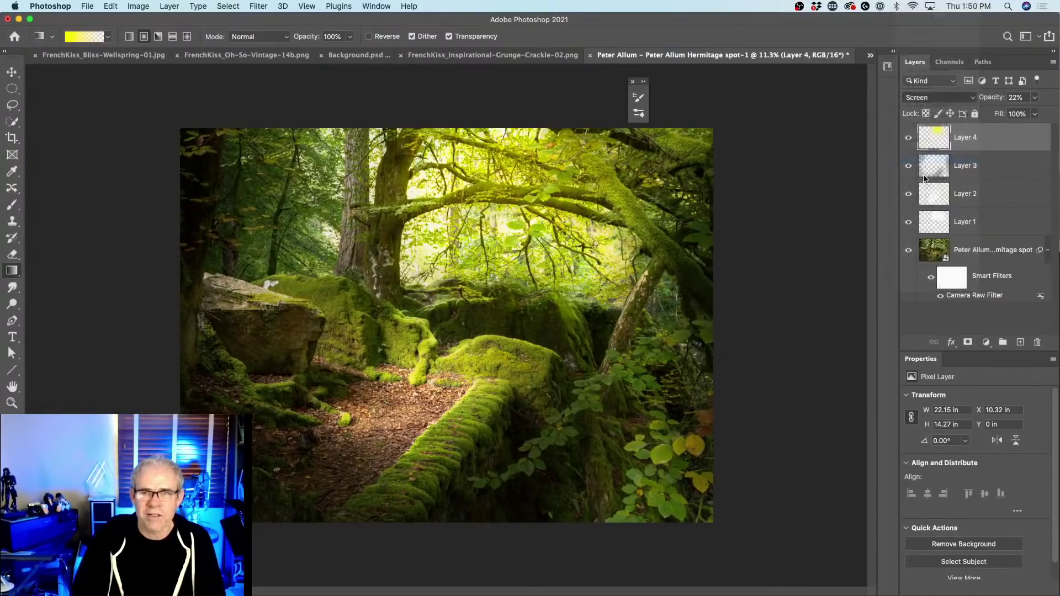
{"action": "left_click", "coordinate": [908, 252], "text": "alt"}
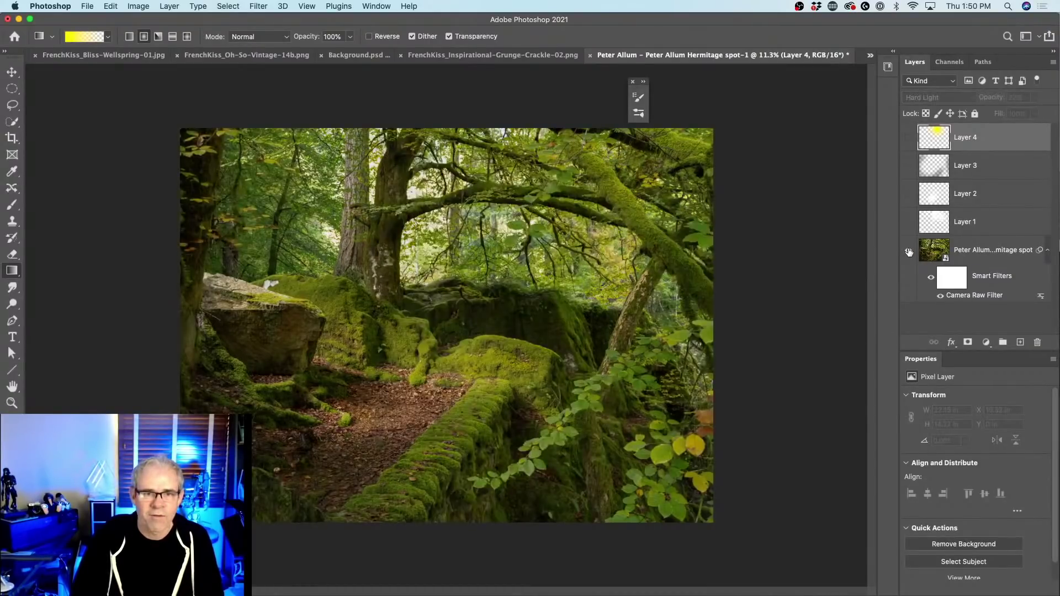
{"action": "left_click", "coordinate": [930, 277]}
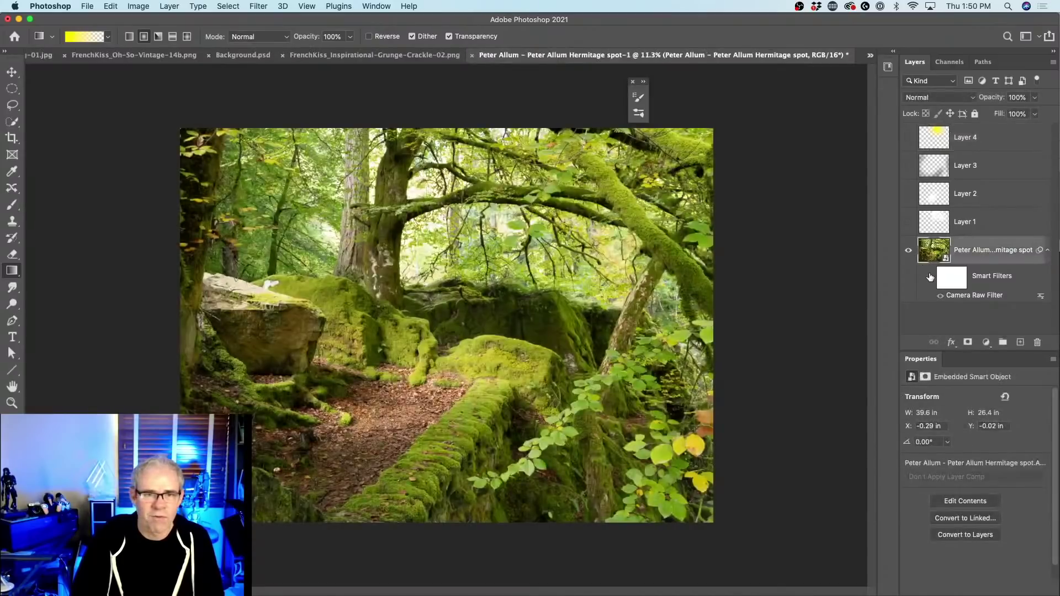
{"action": "left_click", "coordinate": [931, 277]}
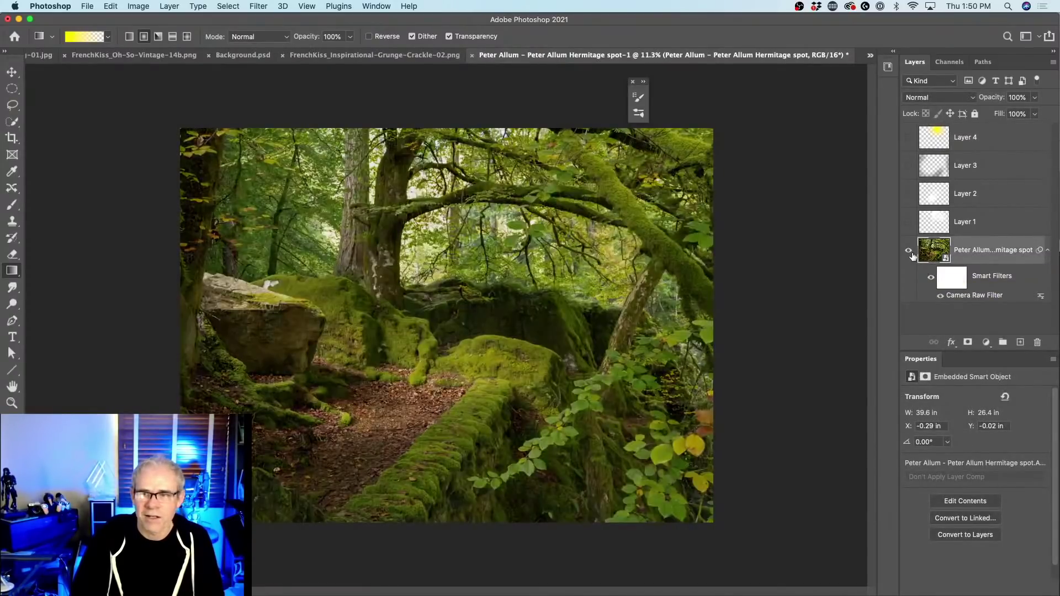
{"action": "left_click", "coordinate": [908, 252], "text": "alt"}
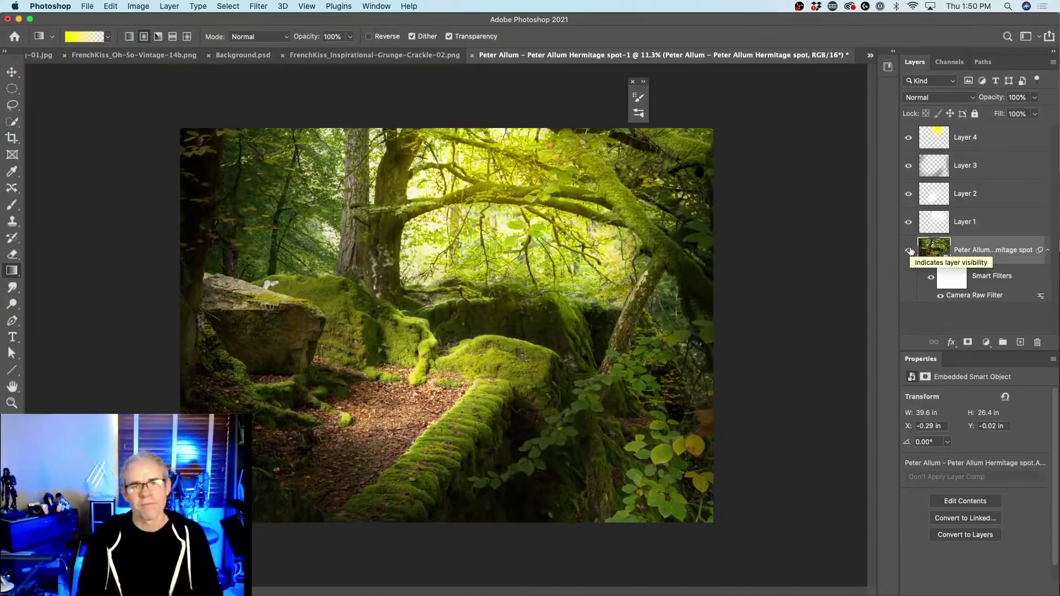